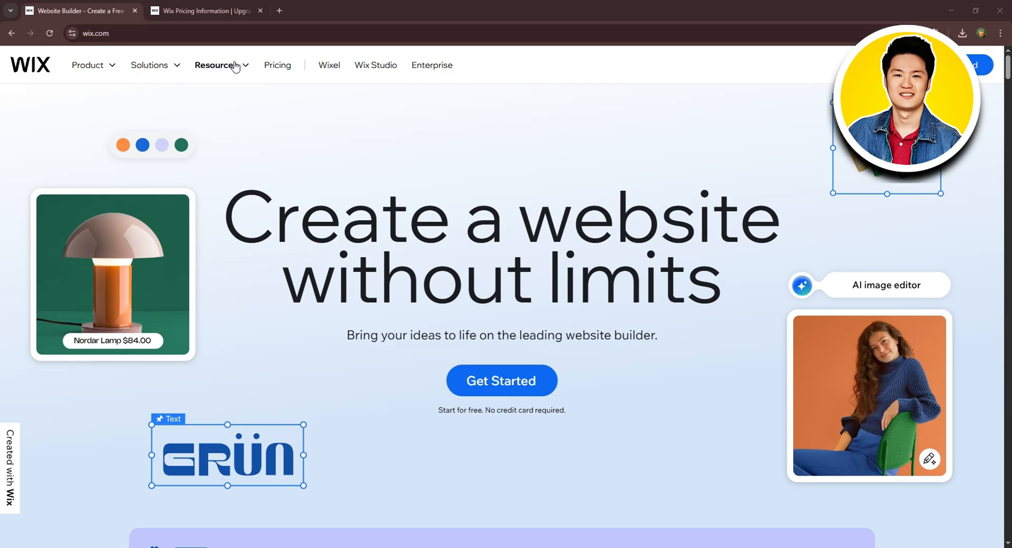
- Review the Business Elite, Business, Core and Light plans on the Wix pricing page
click(278, 65)
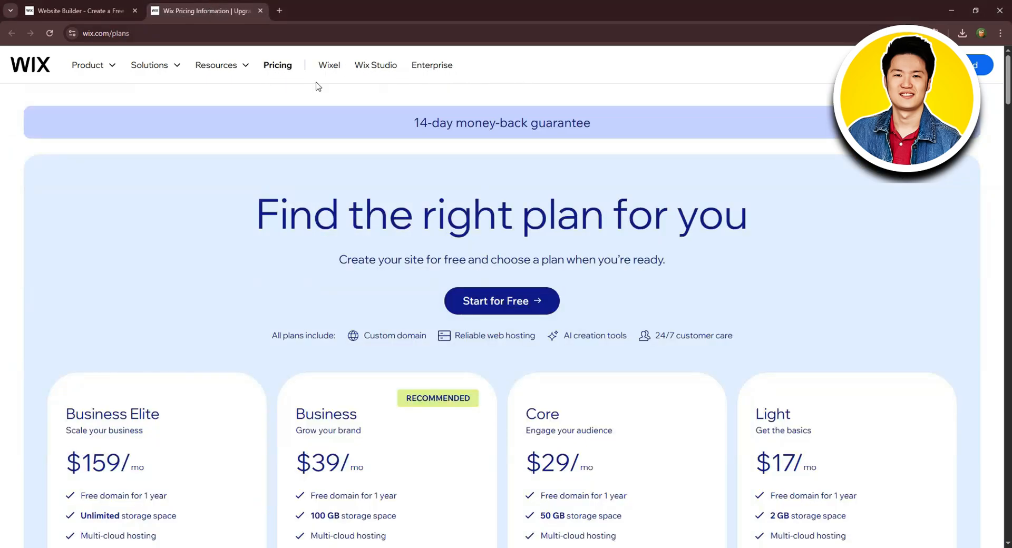
scroll(610, 219, down, 4)
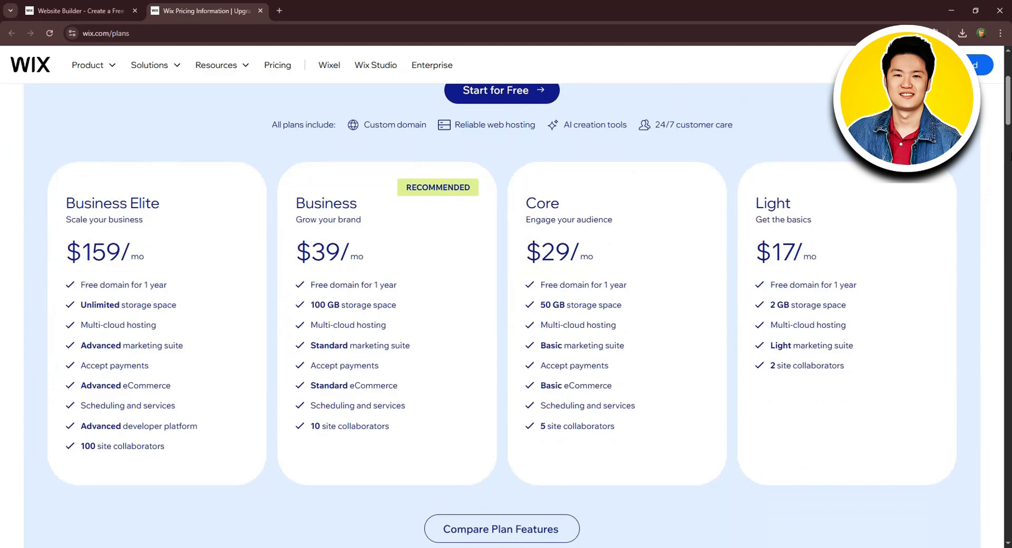
scroll(501, 315, up, 1)
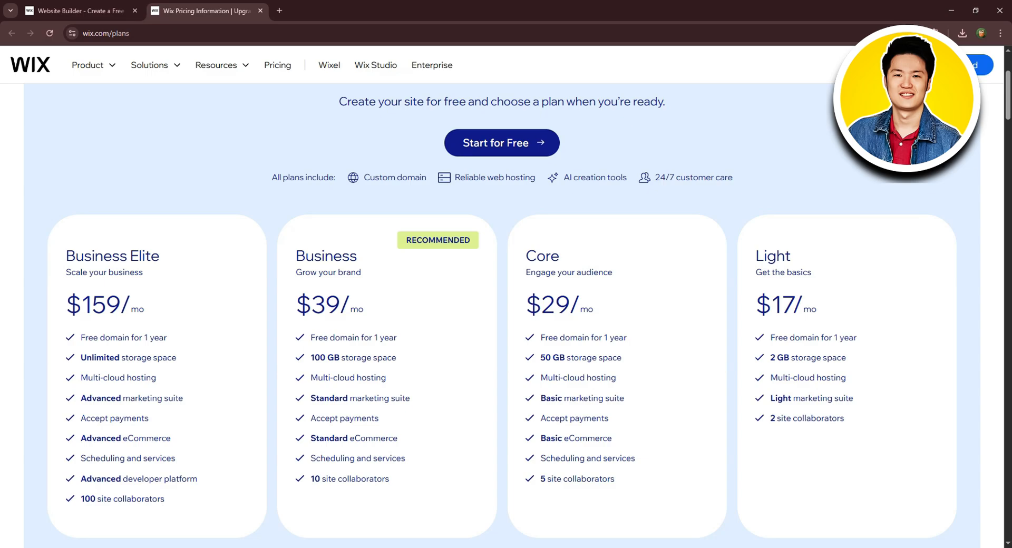
scroll(810, 116, up, 3)
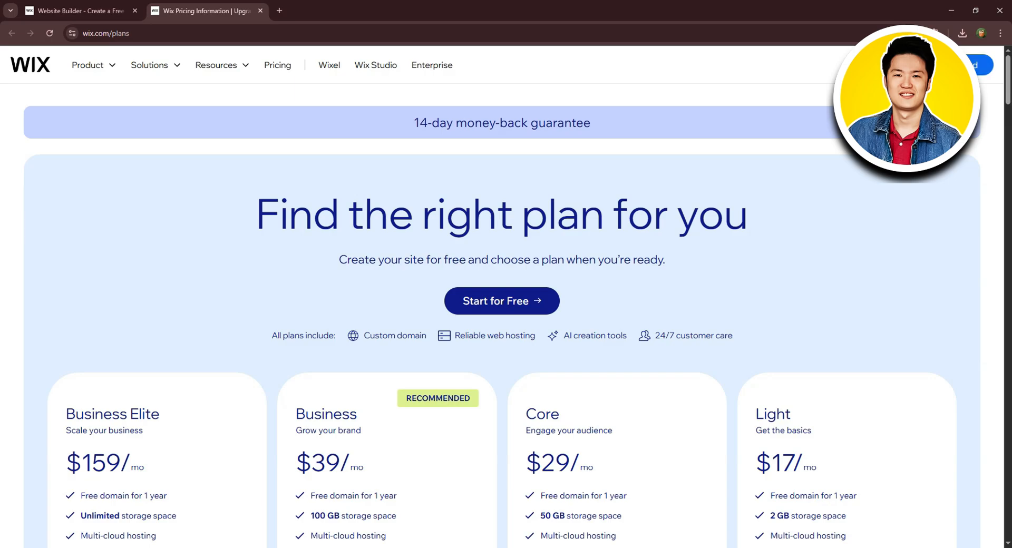
- Get started by signing in to Wix with the existing Google account
click(955, 66)
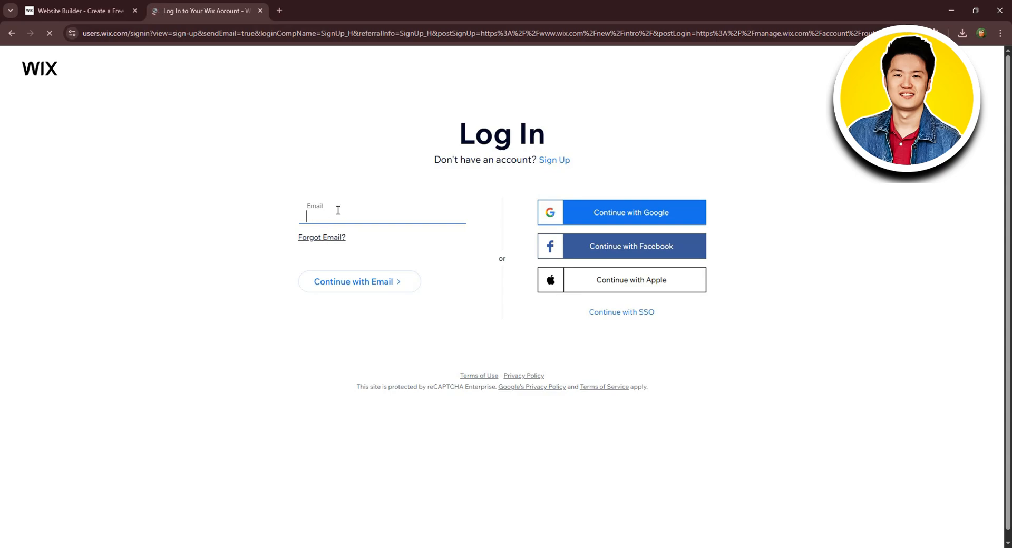
click(613, 205)
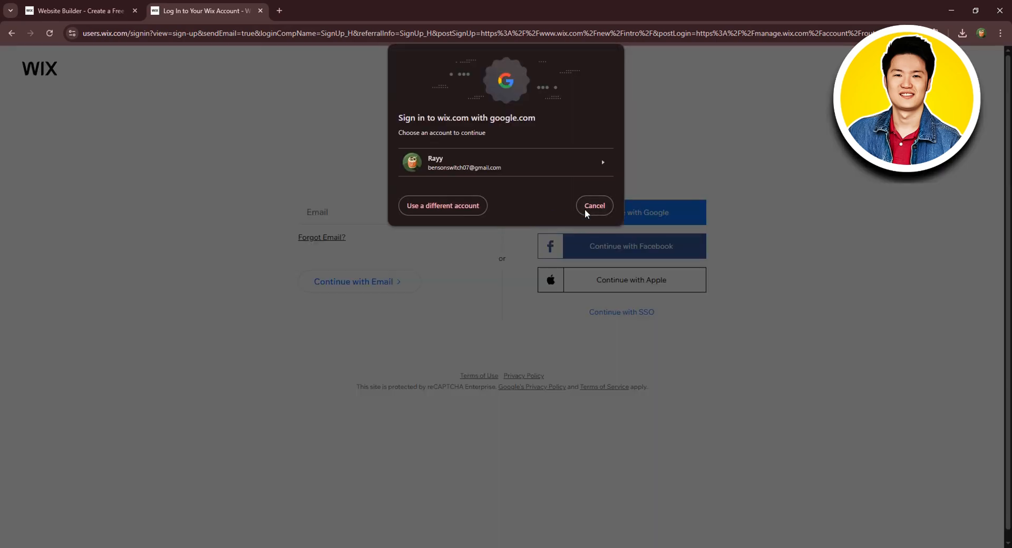
click(507, 163)
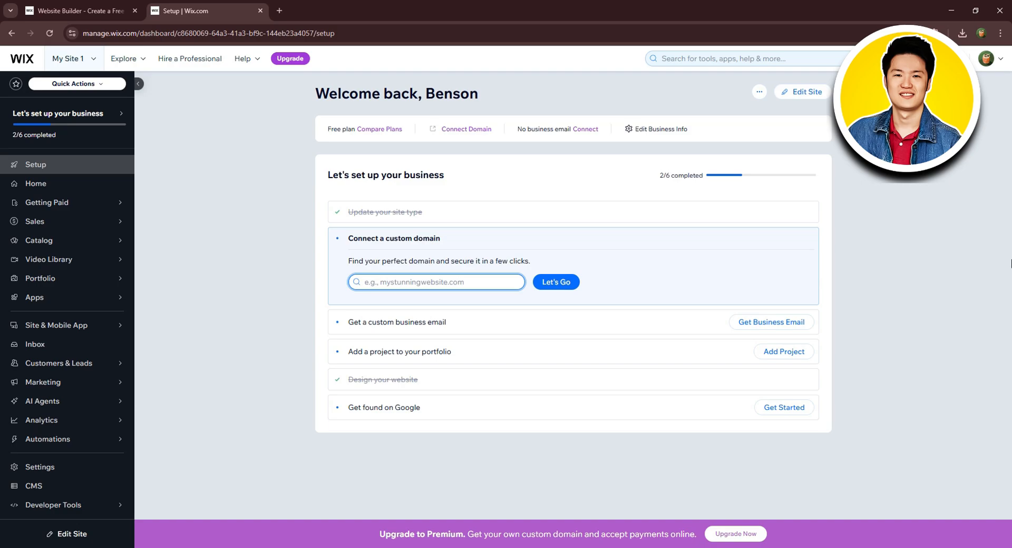
- Permanently delete all the sample products from the store catalog
click(26, 243)
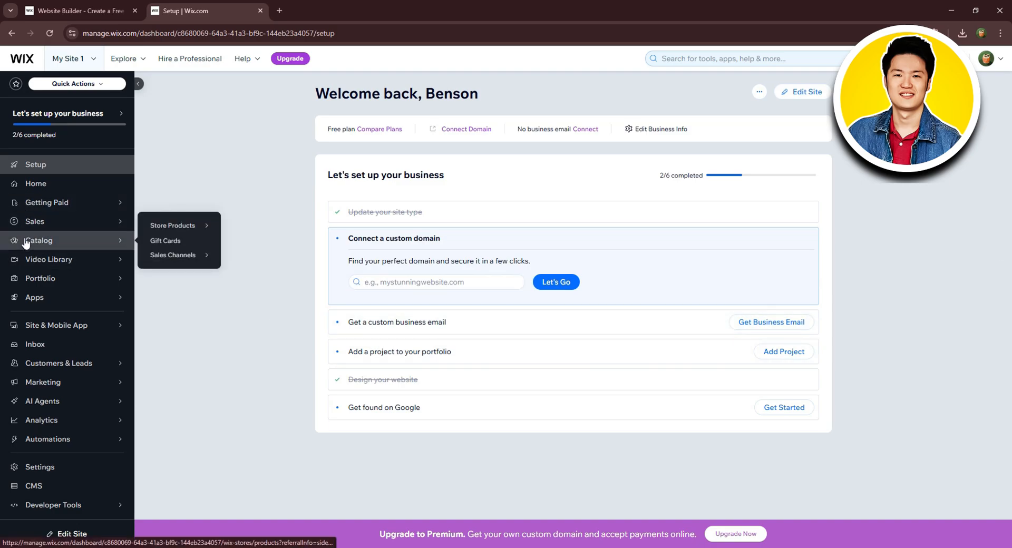
click(26, 243)
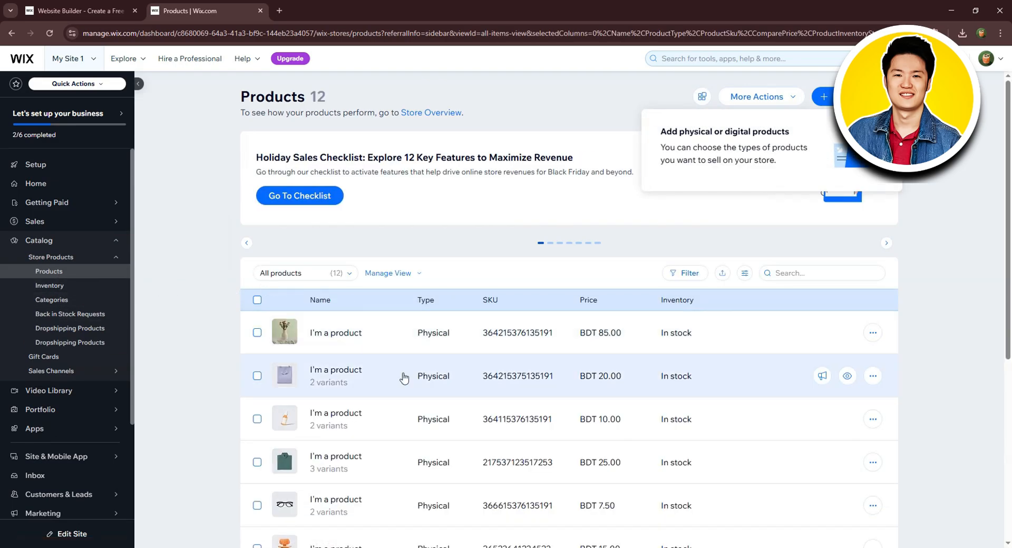
click(258, 301)
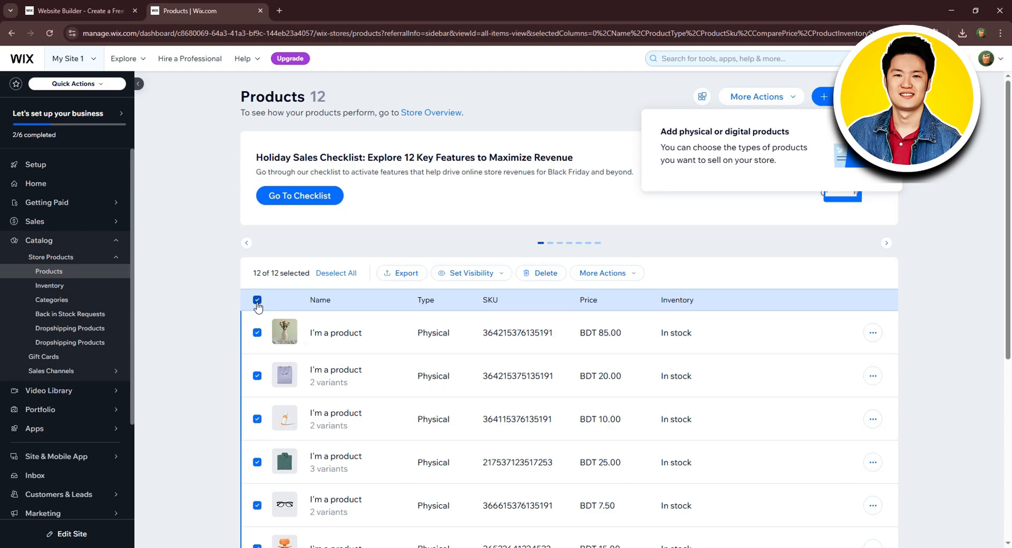
click(534, 272)
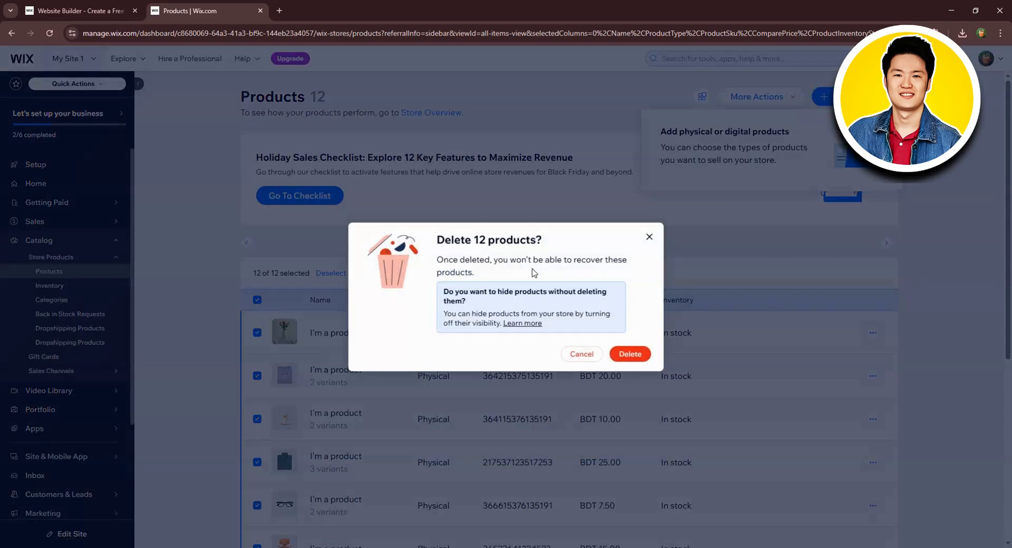
click(631, 354)
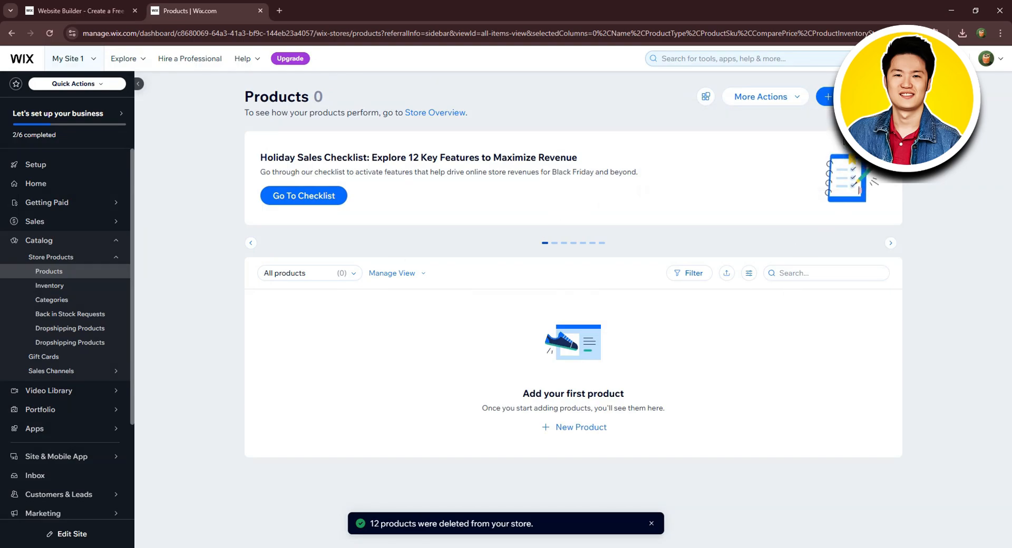
- Create a new physical product and name it "Turbo"
click(859, 97)
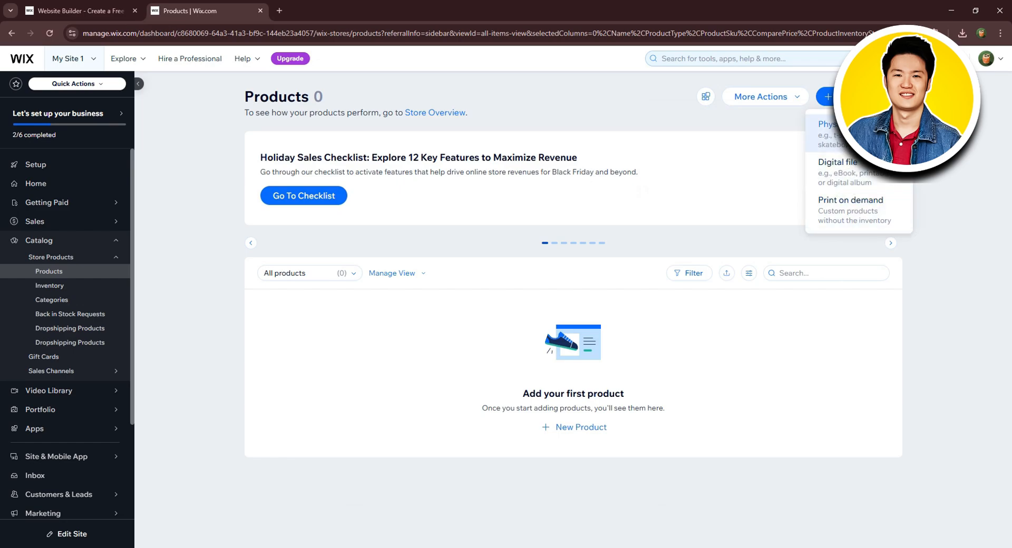
click(843, 132)
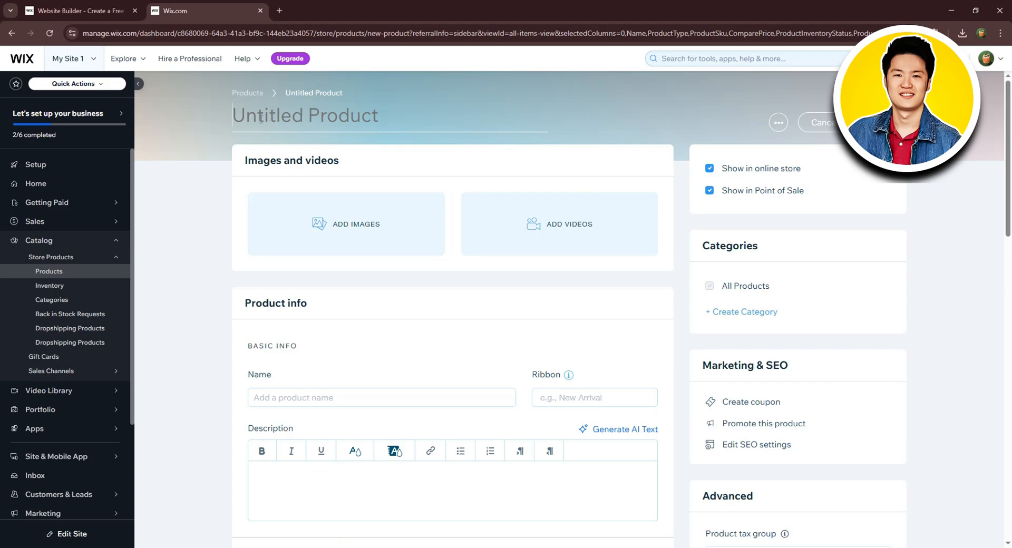
click(374, 111)
text(Turbo)
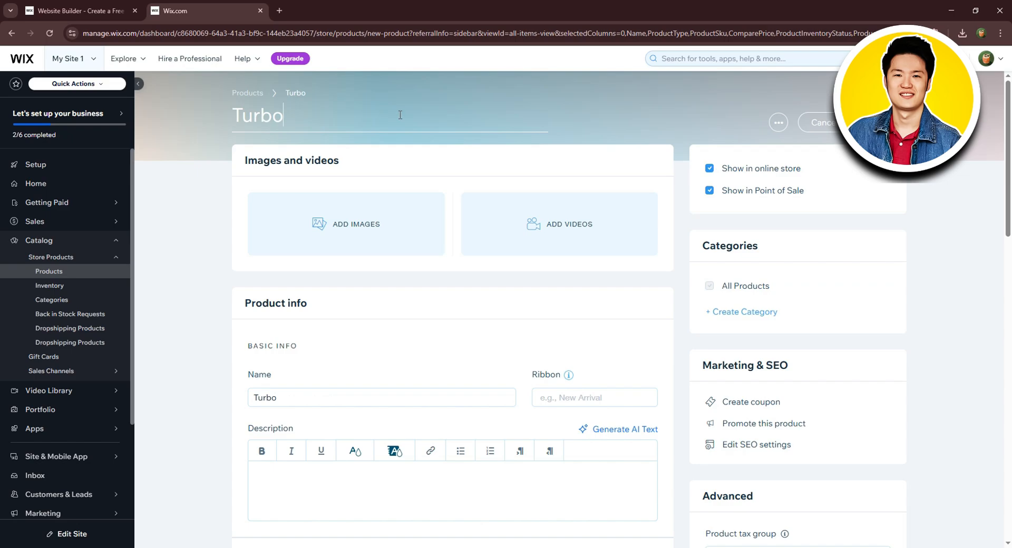
- Upload the turbocharger picture from the computer's Downloads folder and add it as the product's image
click(357, 228)
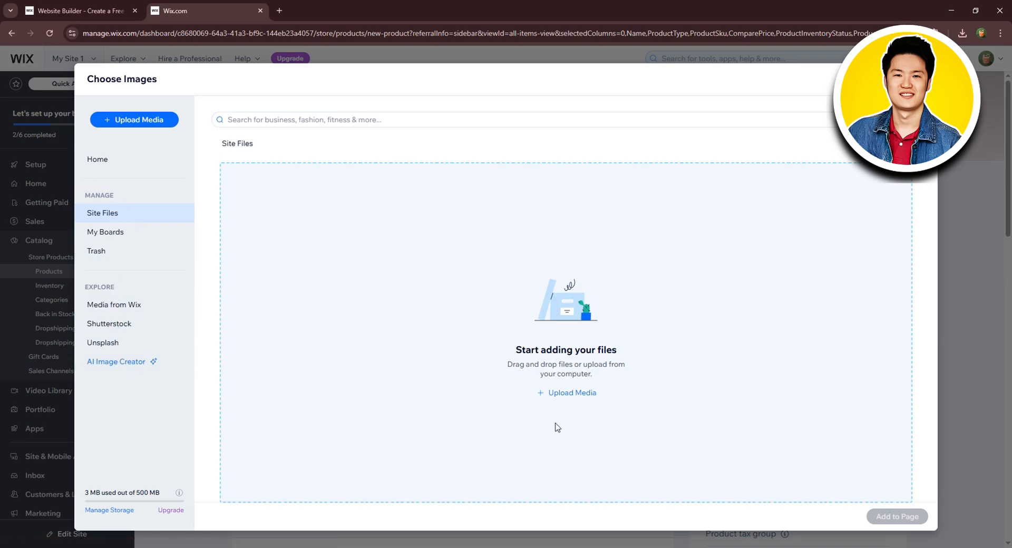
click(548, 393)
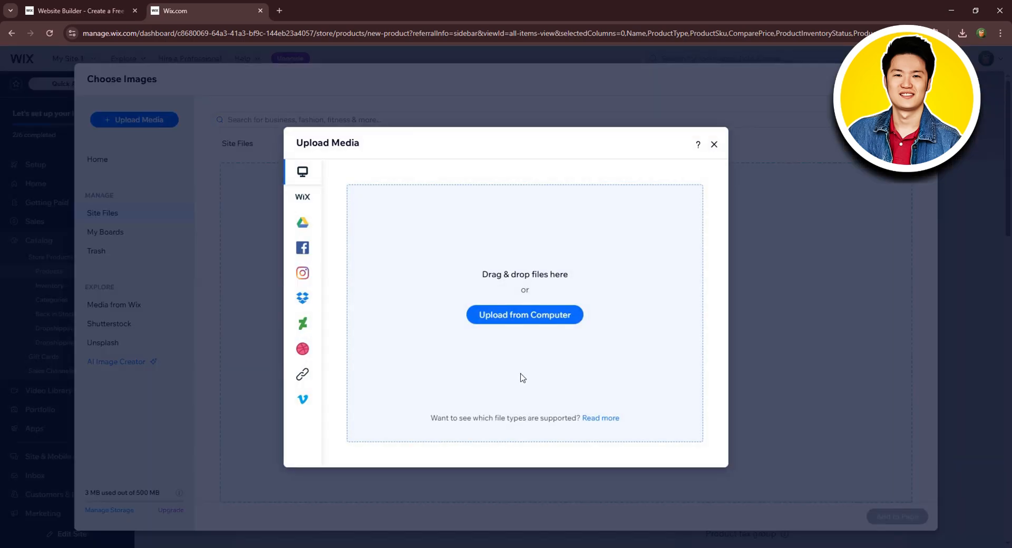
mouse_move(311, 409)
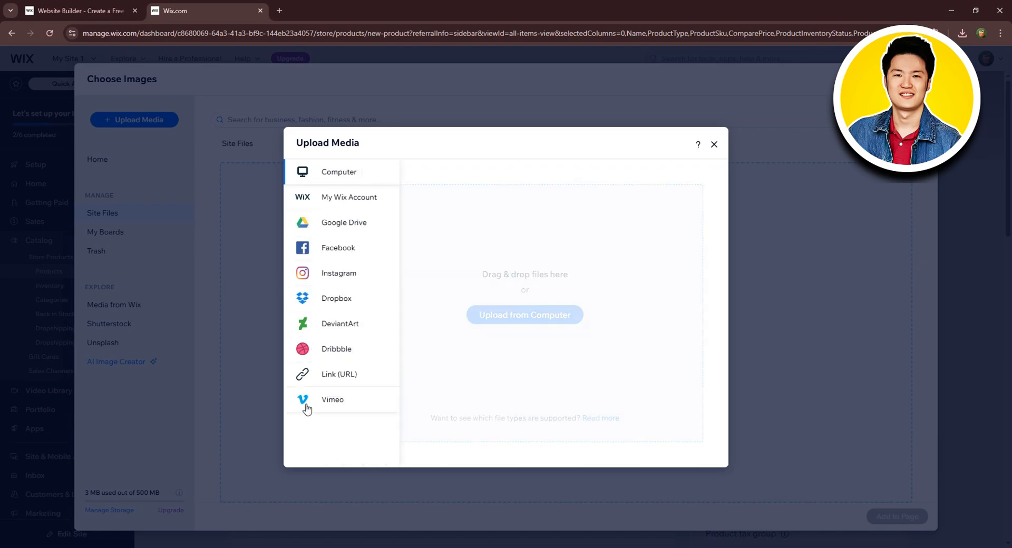
click(525, 314)
click(184, 108)
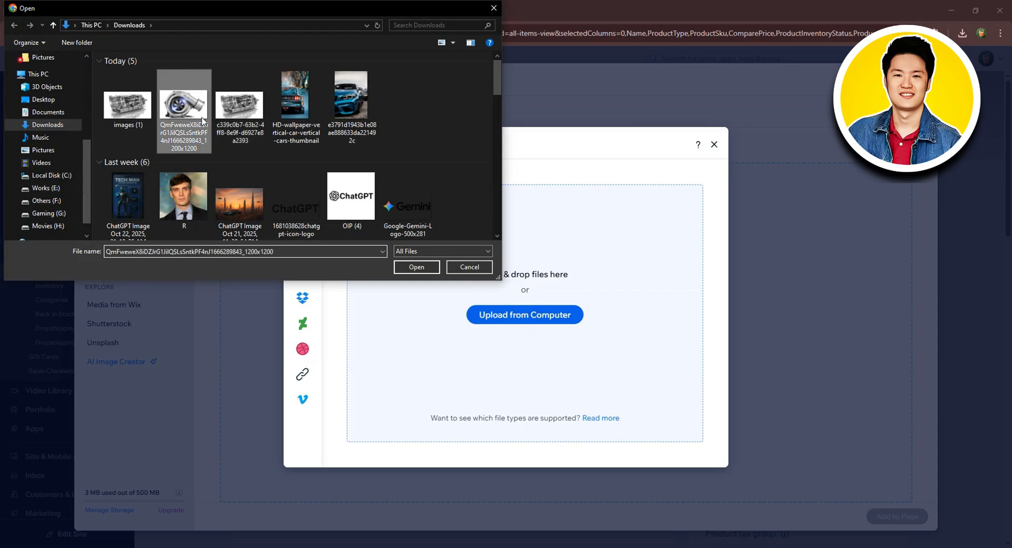
click(425, 267)
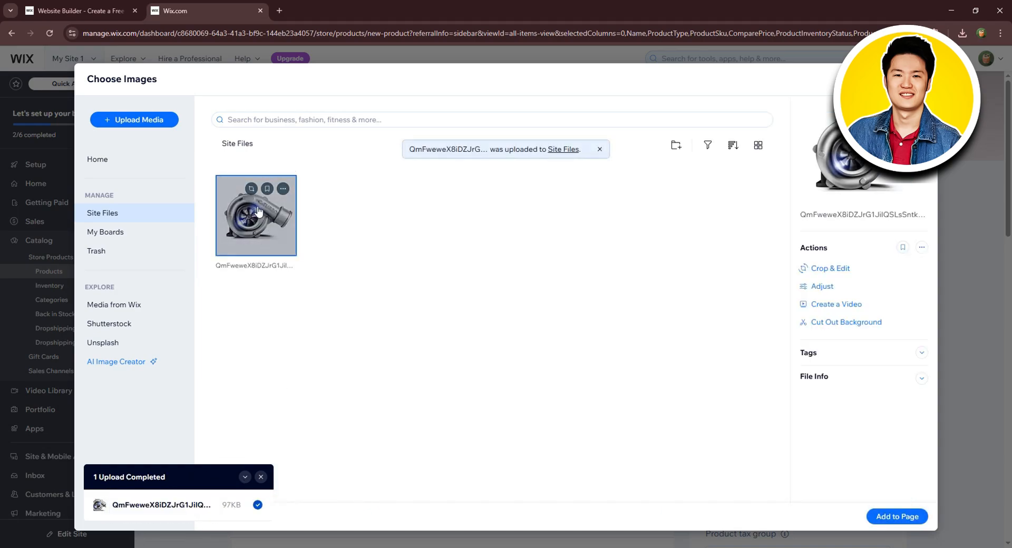
click(890, 518)
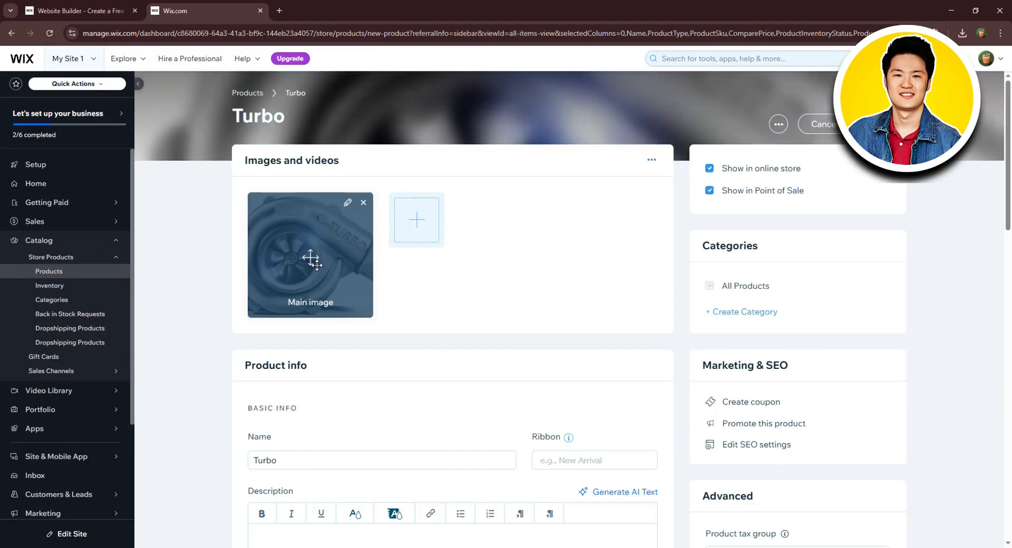
- Add the ribbon "New Arrival" to the Turbo product
scroll(314, 264, down, 3)
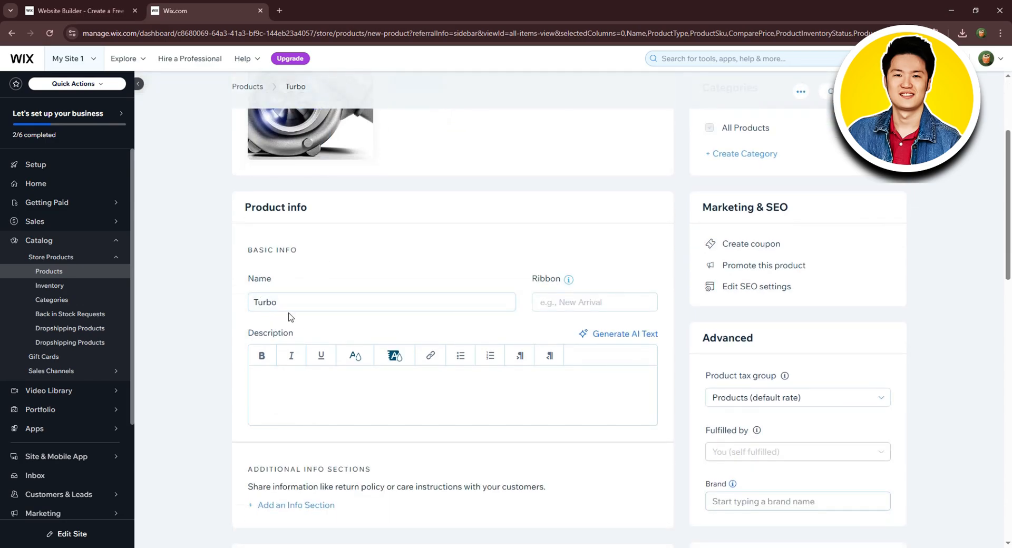
click(543, 303)
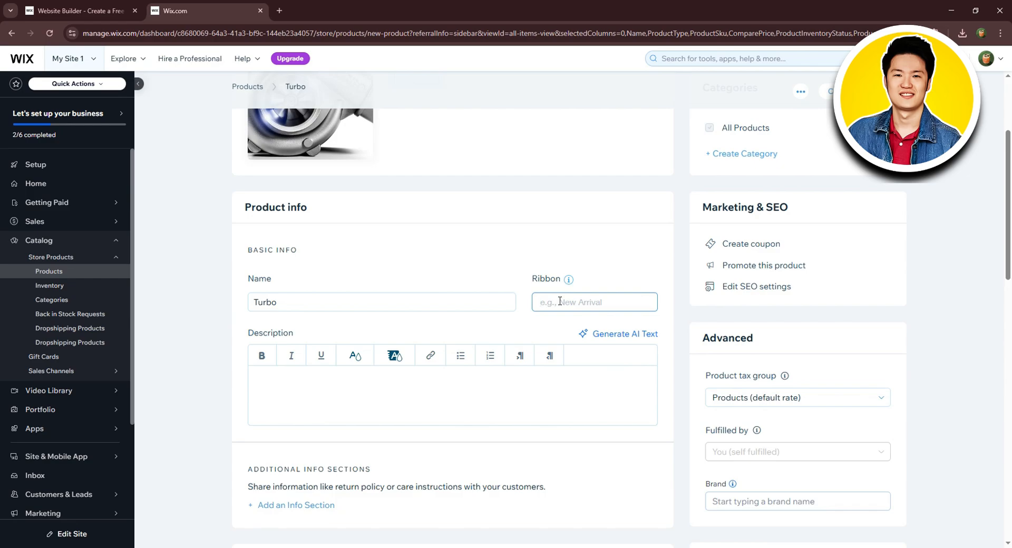
text(New)
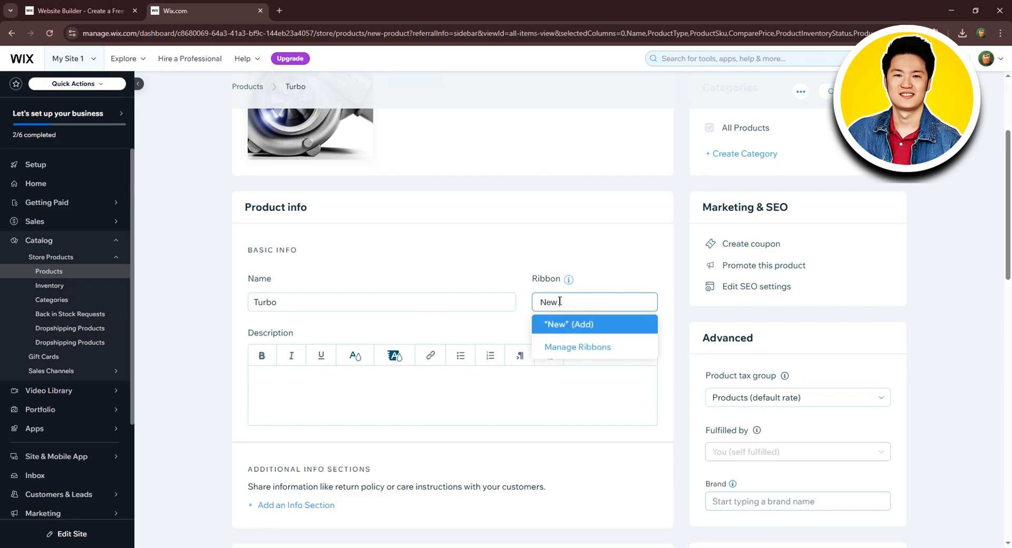
text( Arrival)
click(567, 336)
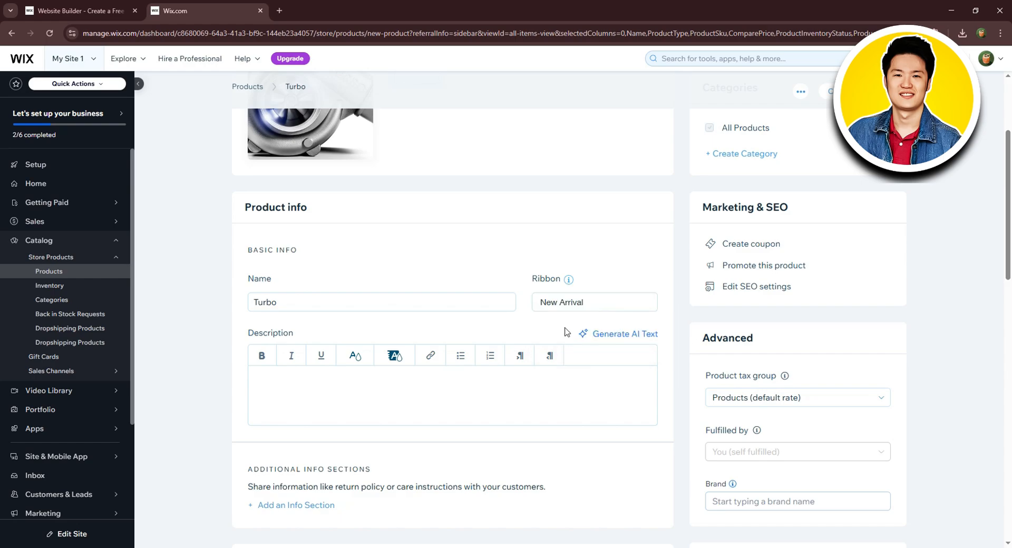
- Write the product description "Provides maximum power at high RMPs." and make it bold
click(283, 391)
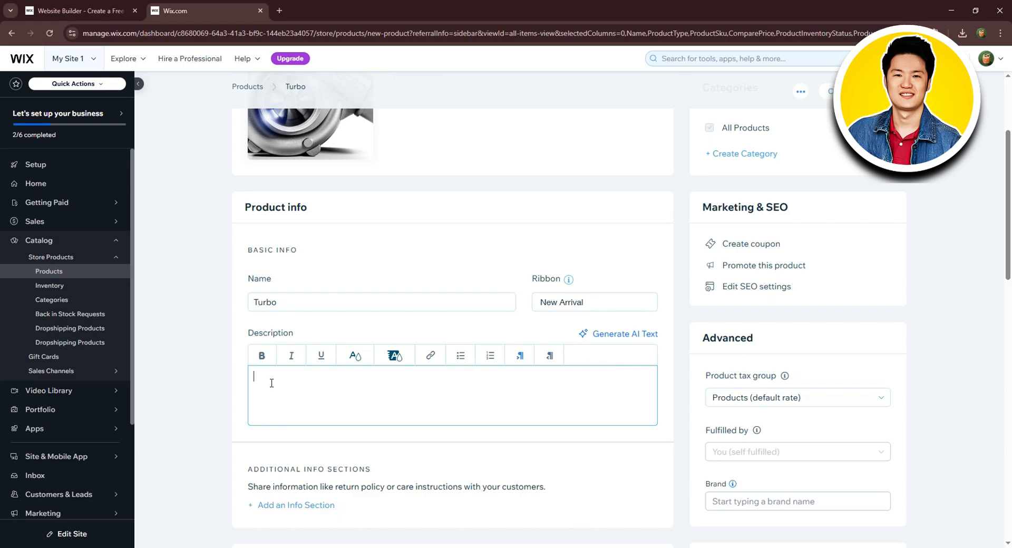
text(Provides maximum power at high RMPs.)
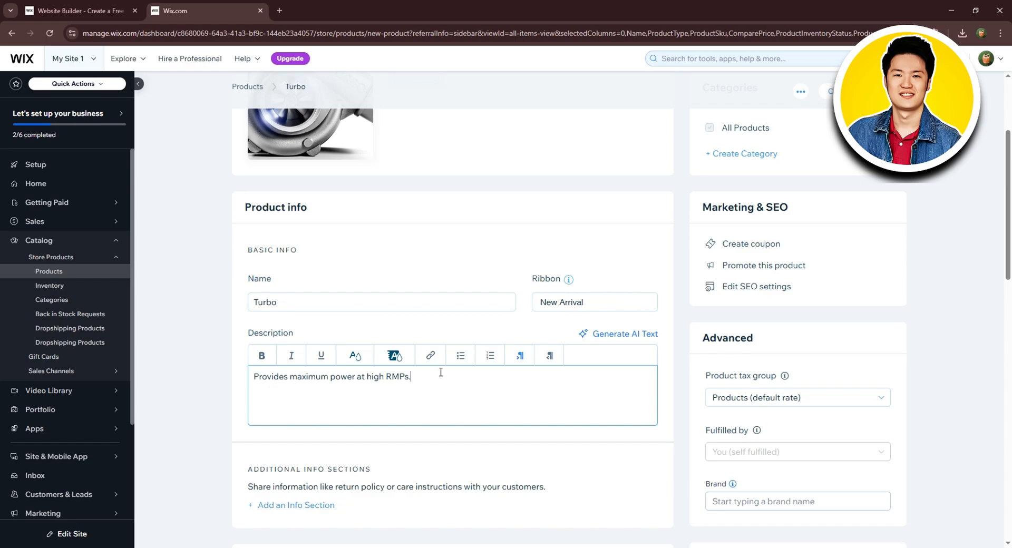
drag(441, 372, 216, 388)
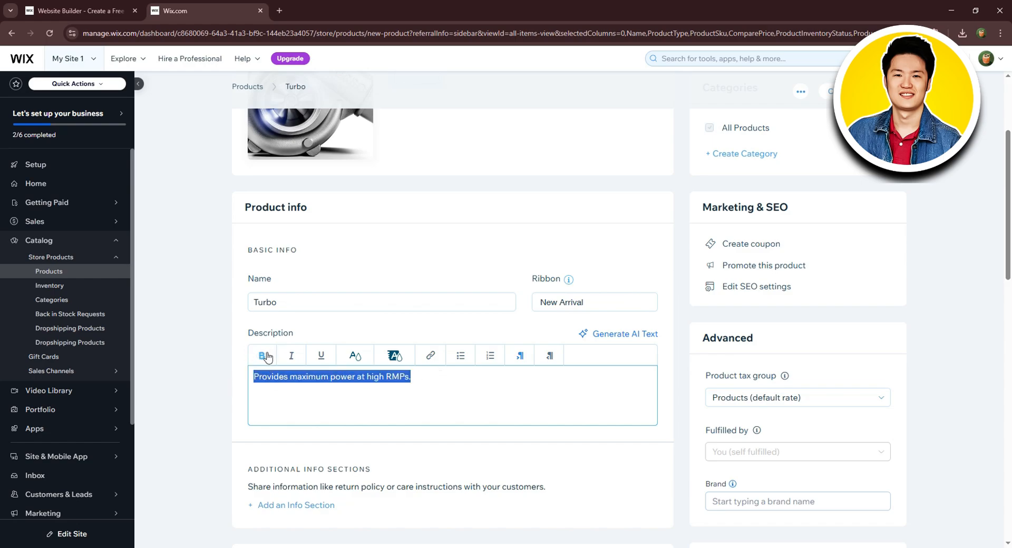
click(267, 357)
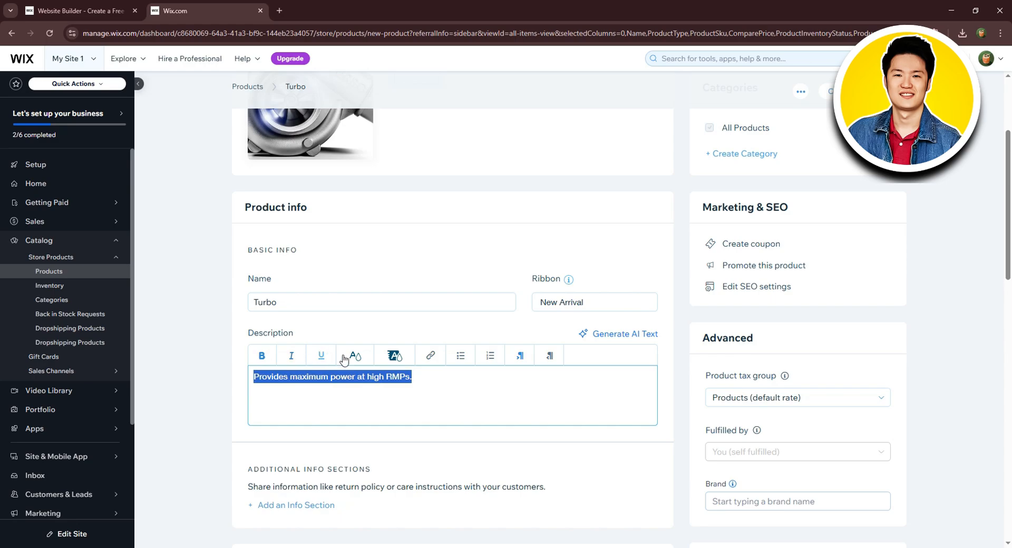
click(510, 380)
click(430, 355)
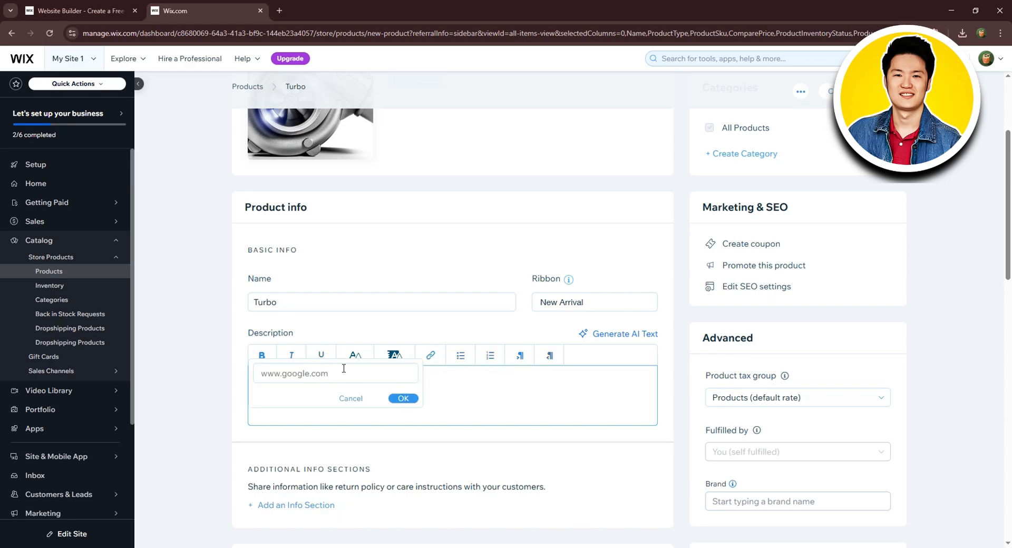
click(453, 385)
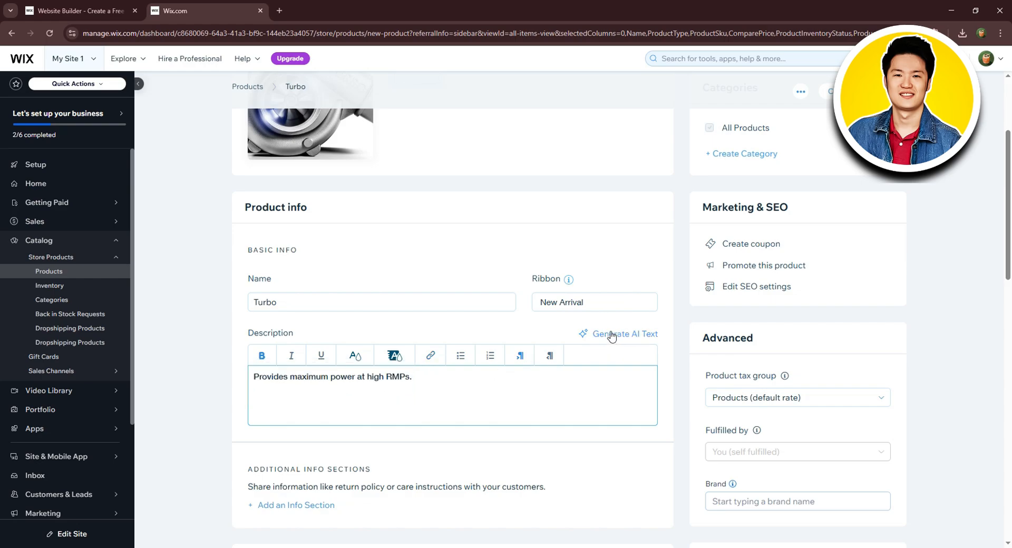
scroll(610, 335, down, 3)
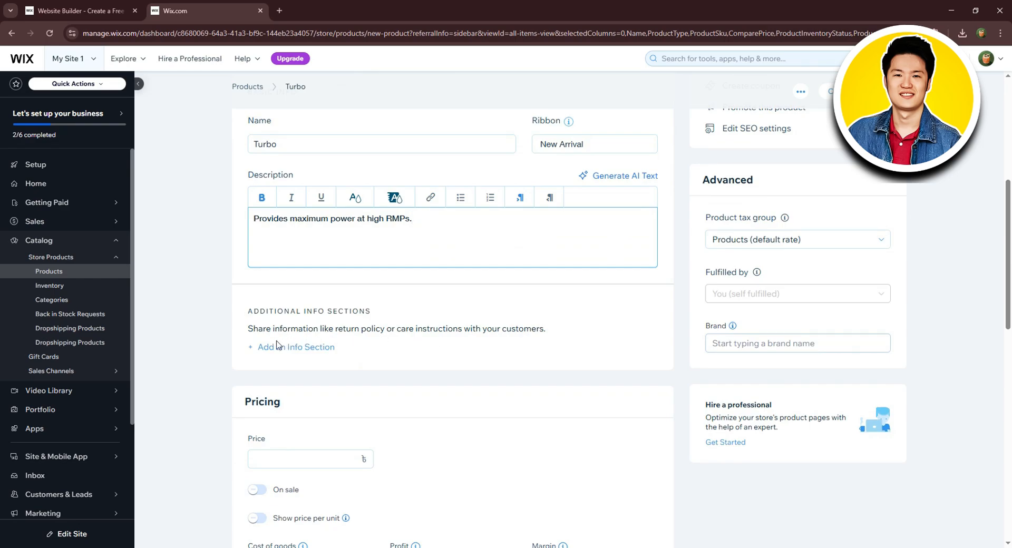
click(276, 347)
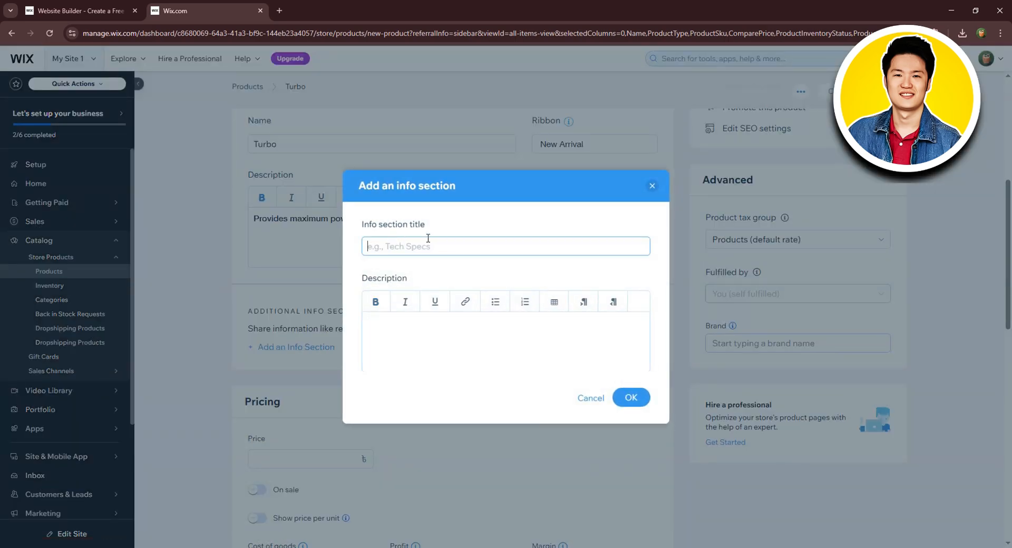
click(426, 327)
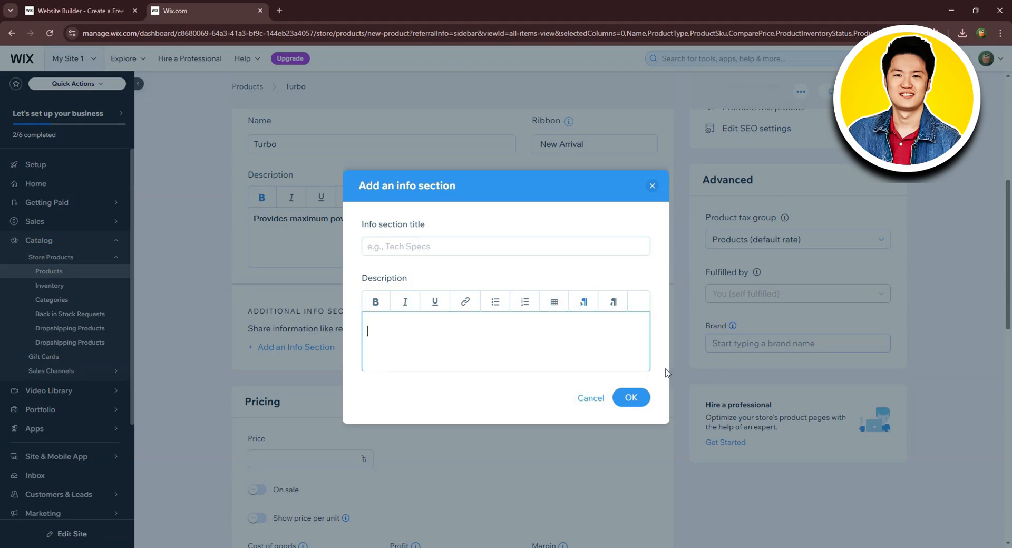
click(593, 400)
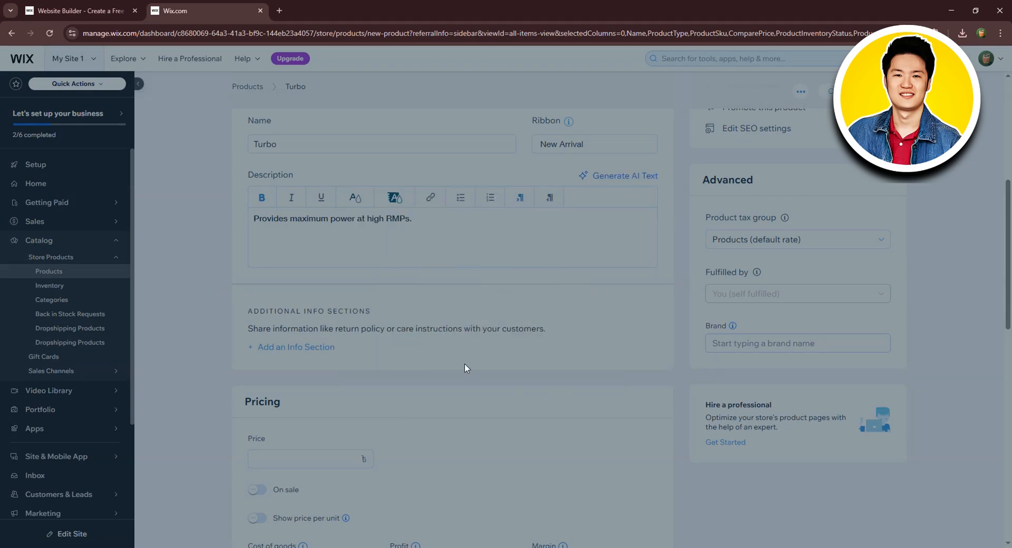
- Set the Turbo product's price to 20
scroll(465, 368, down, 2)
click(293, 348)
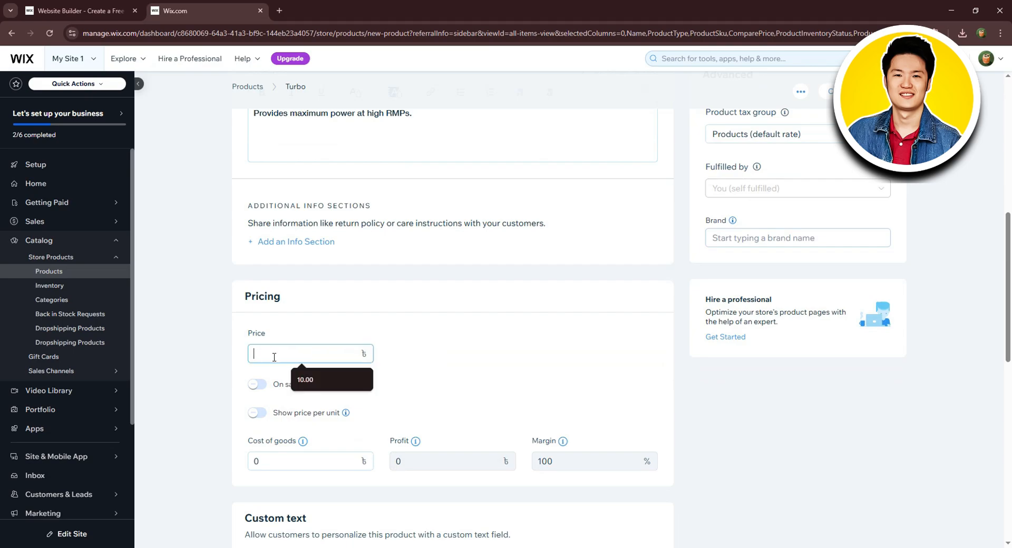
key(Down)
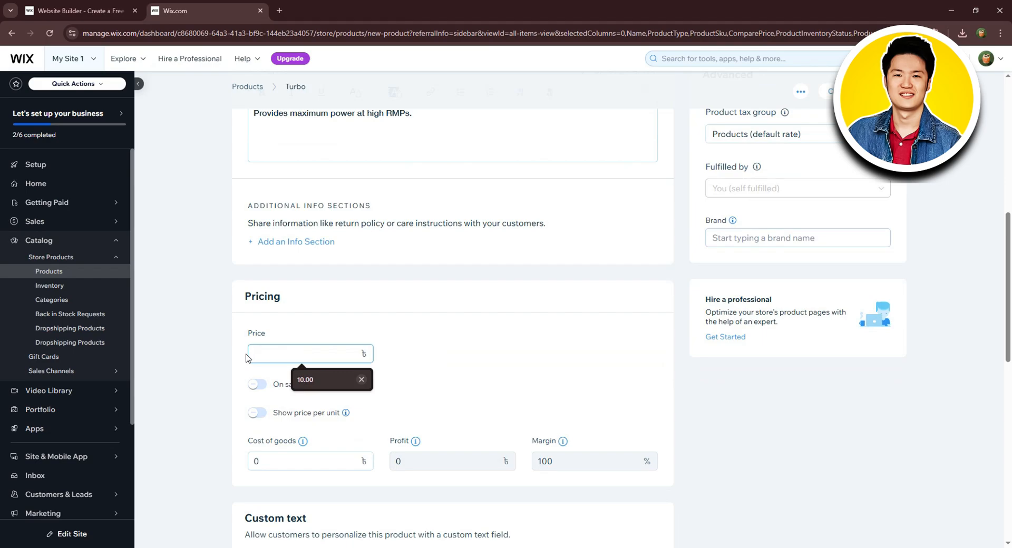
text(20)
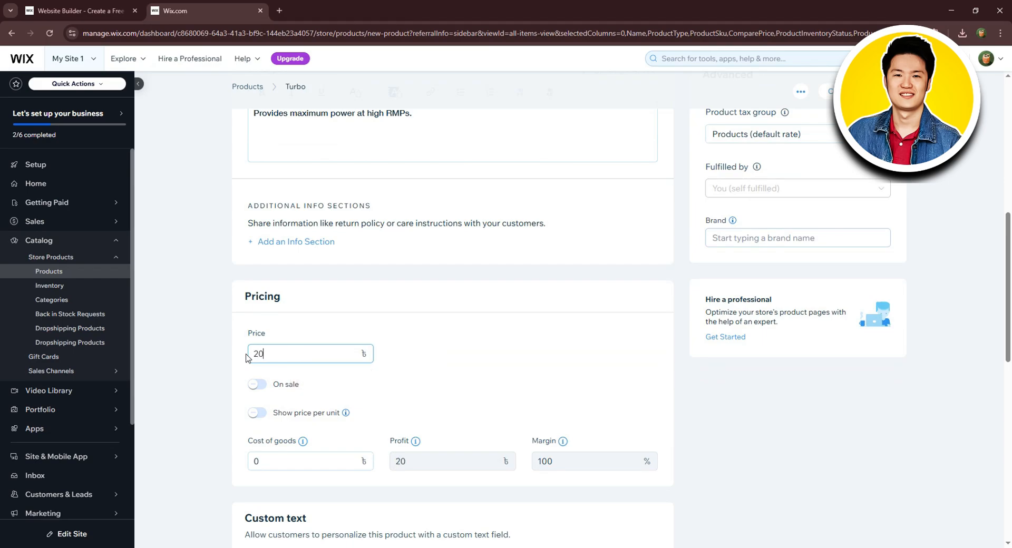
click(308, 340)
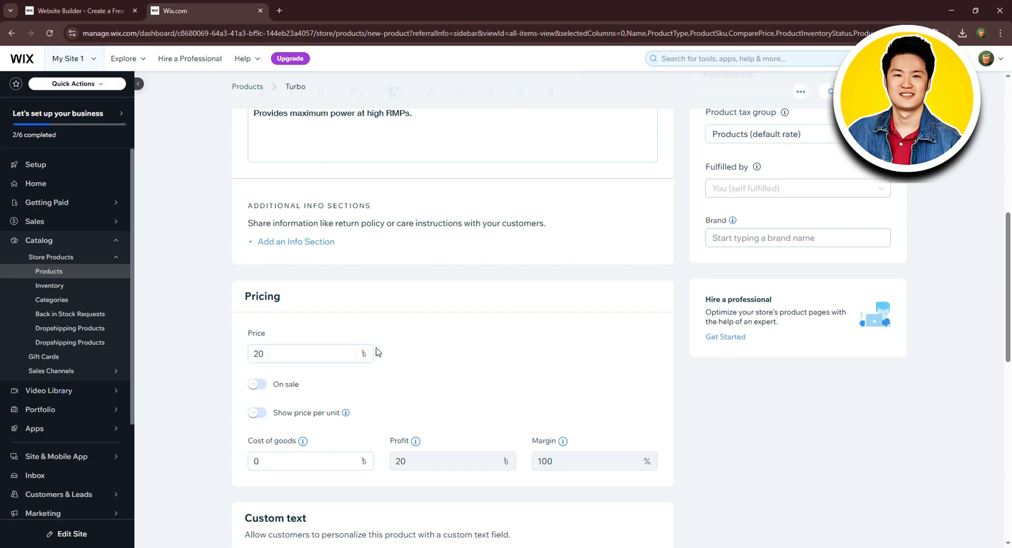
- Put the Turbo product on sale with an 18% discount
click(257, 385)
scroll(275, 376, down, 1)
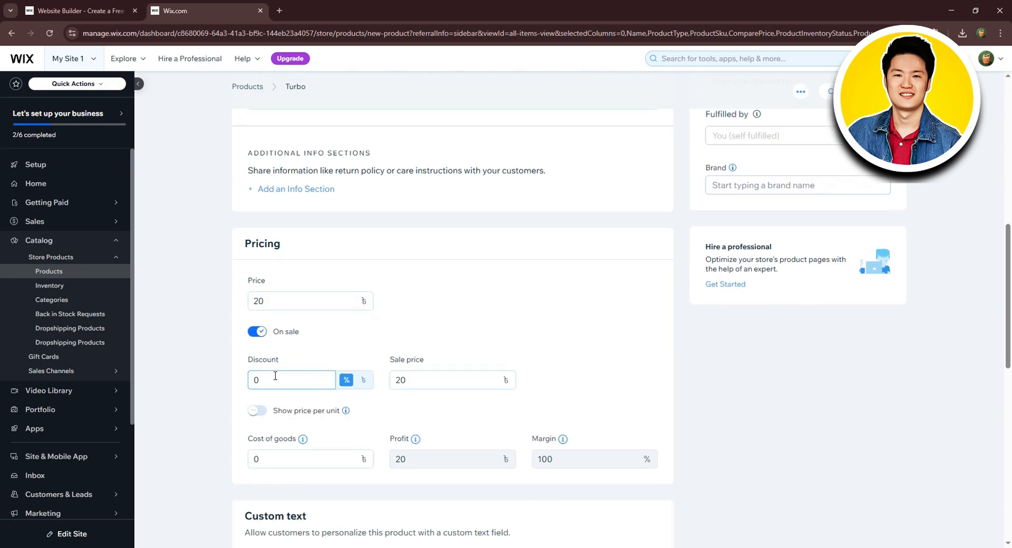
text(18)
click(338, 362)
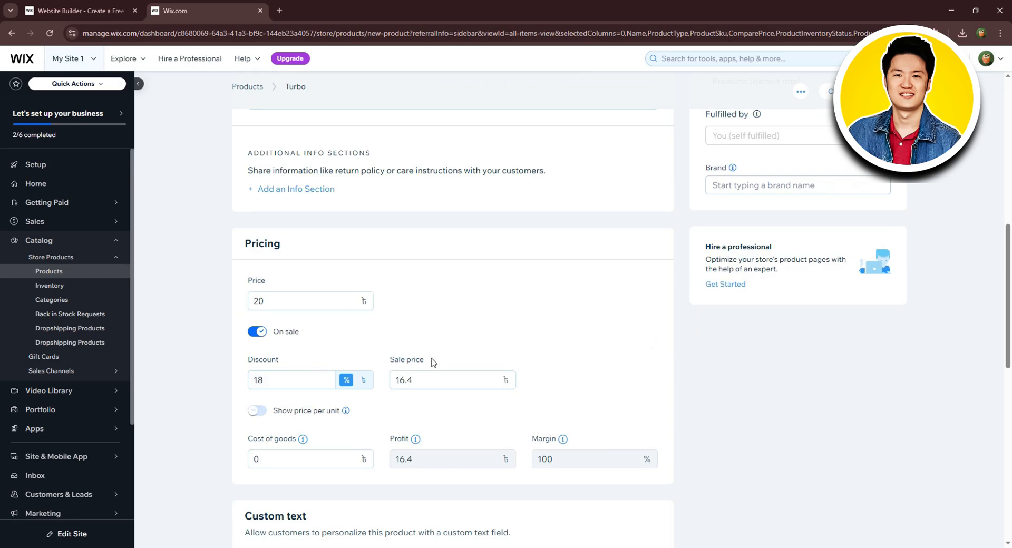
- Set the product's cost of goods to 10
scroll(394, 369, down, 2)
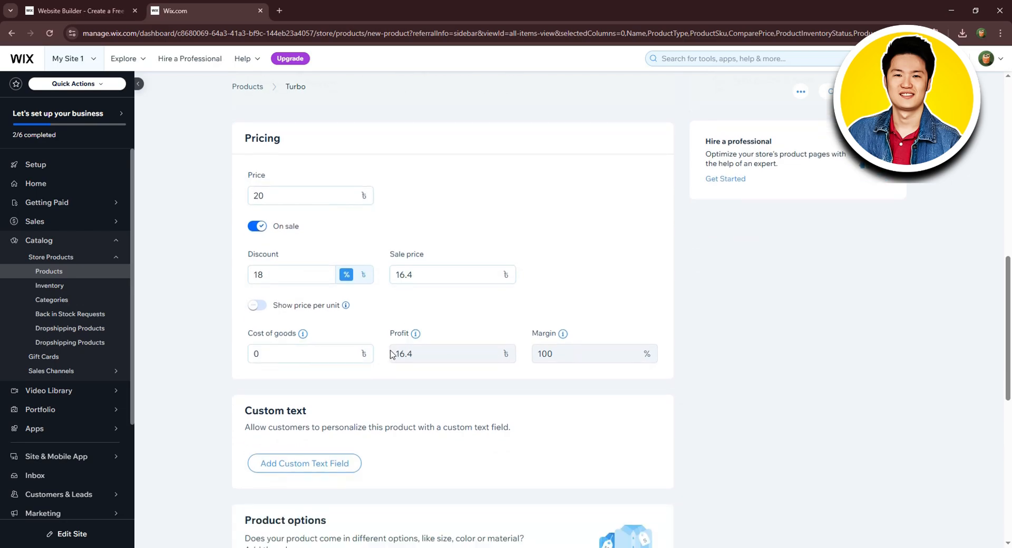
click(256, 351)
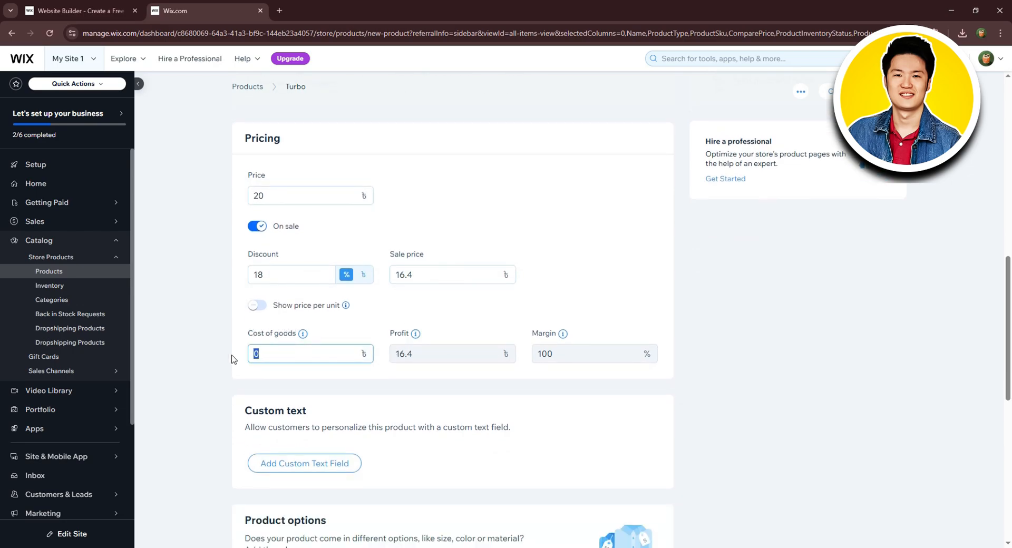
text(10)
click(374, 323)
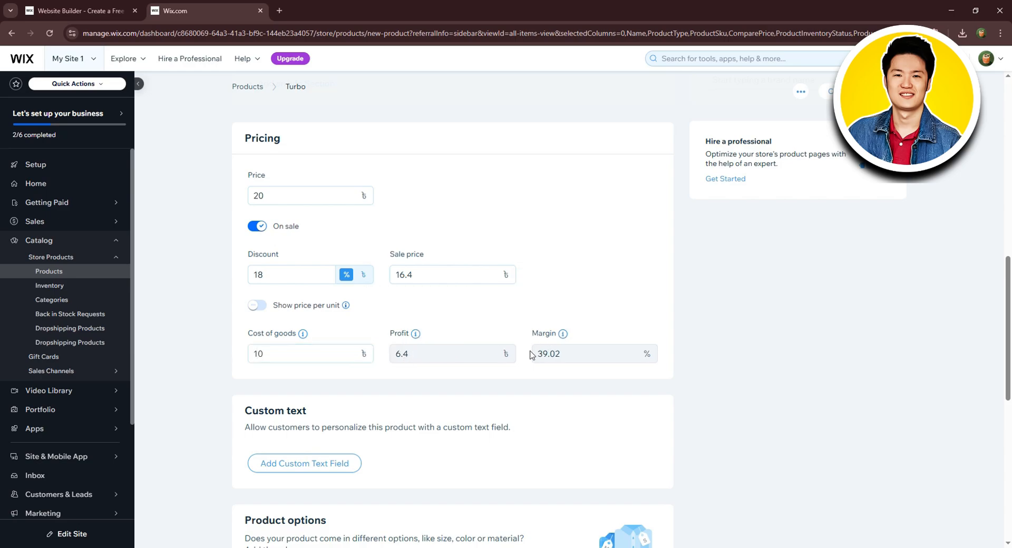
- Add a custom text field to the product, leaving its title blank
scroll(551, 354, down, 2)
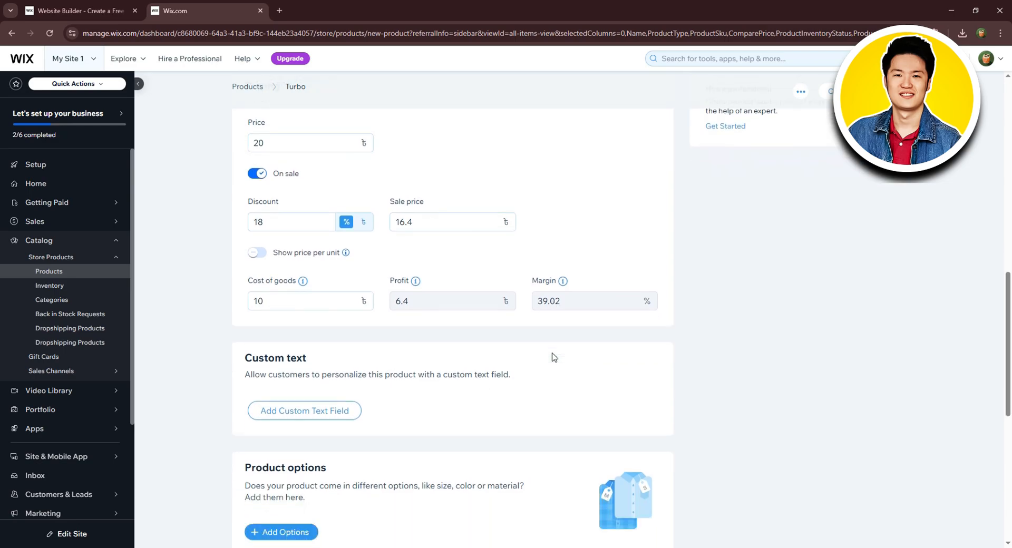
click(312, 358)
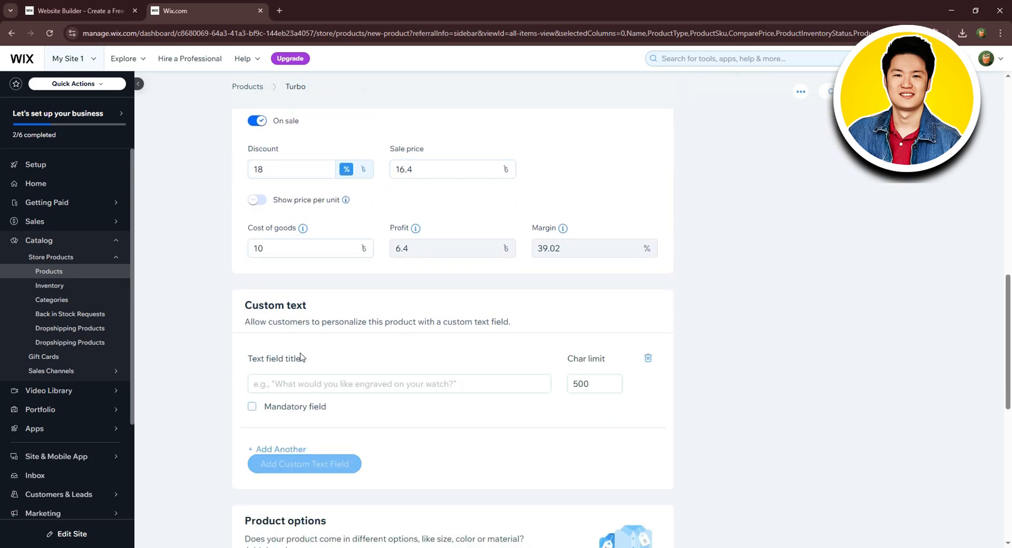
scroll(279, 364, down, 1)
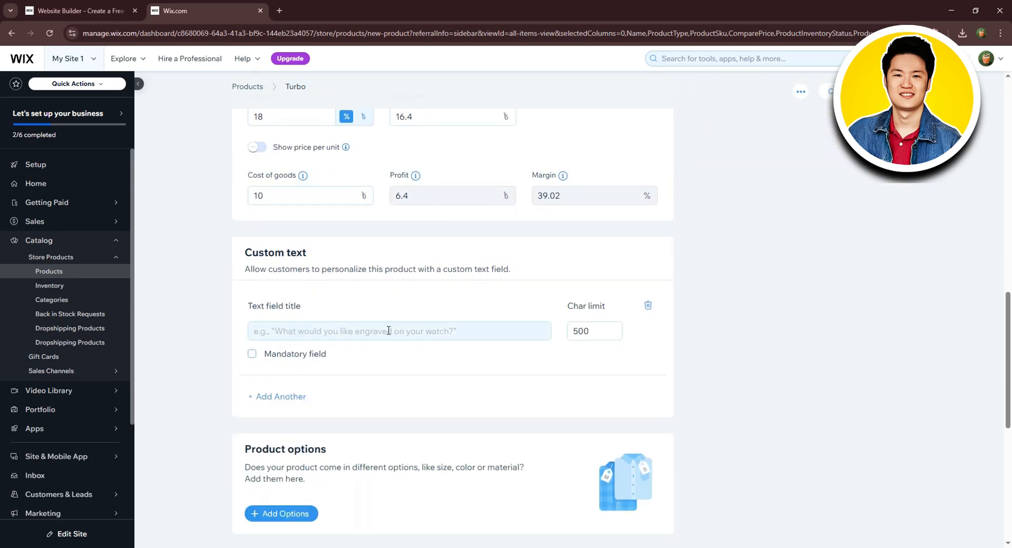
click(415, 329)
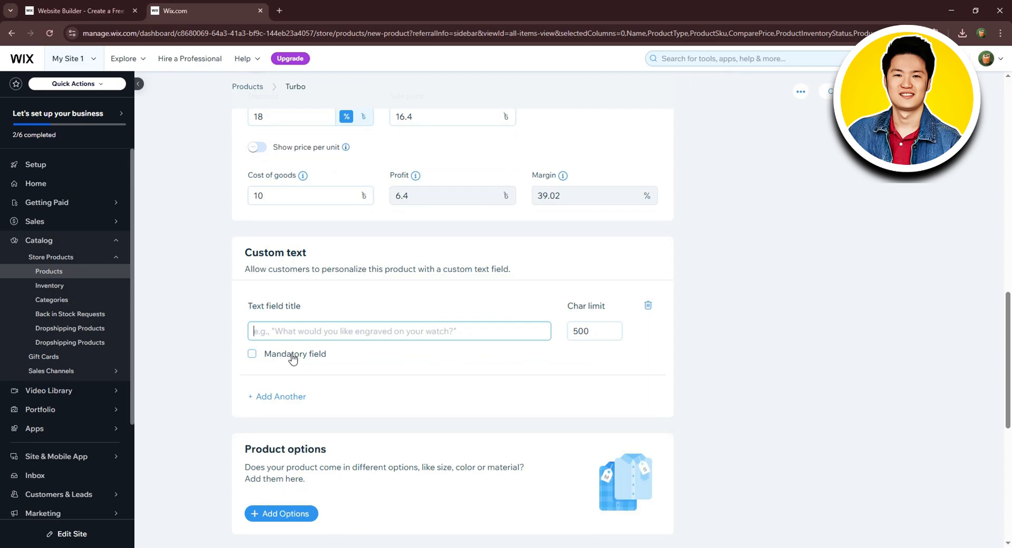
scroll(295, 358, down, 1)
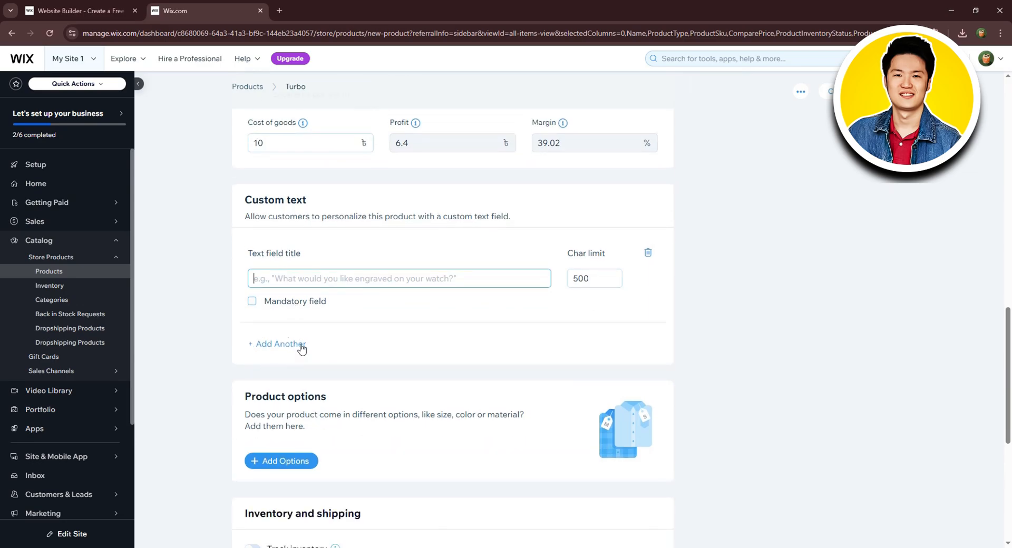
- Start a new product option named "Small Turbo" and have it shown as a list on the product page
scroll(316, 327, down, 2)
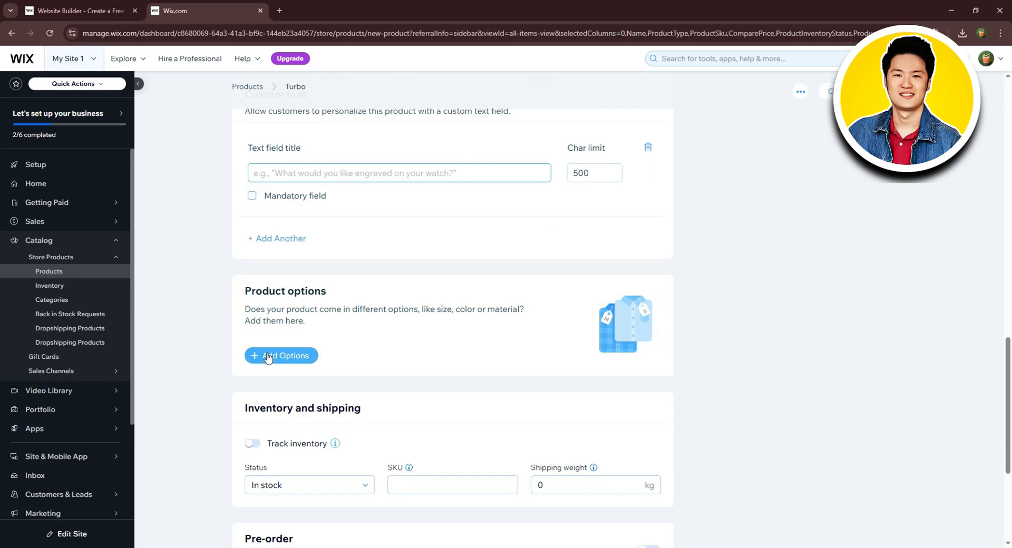
click(272, 355)
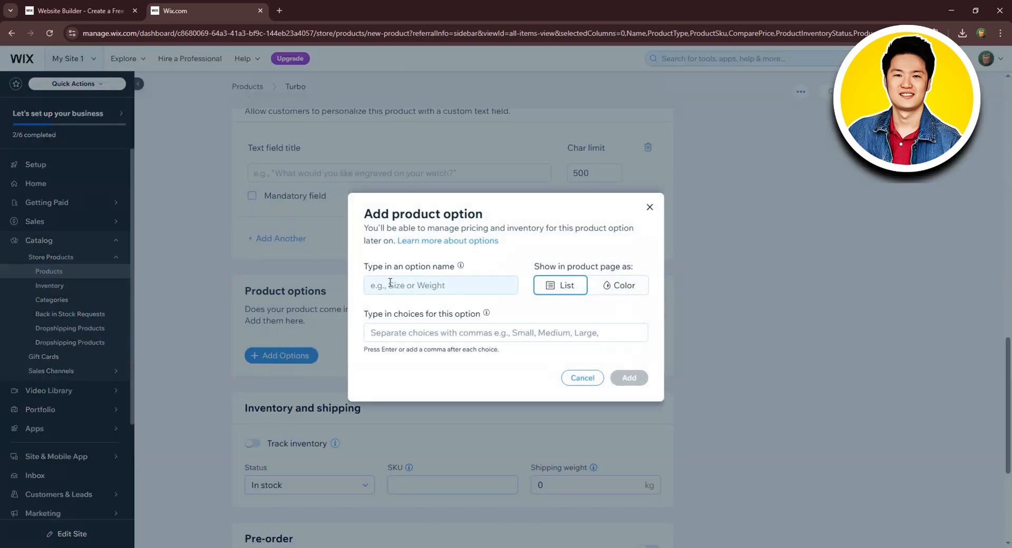
click(393, 283)
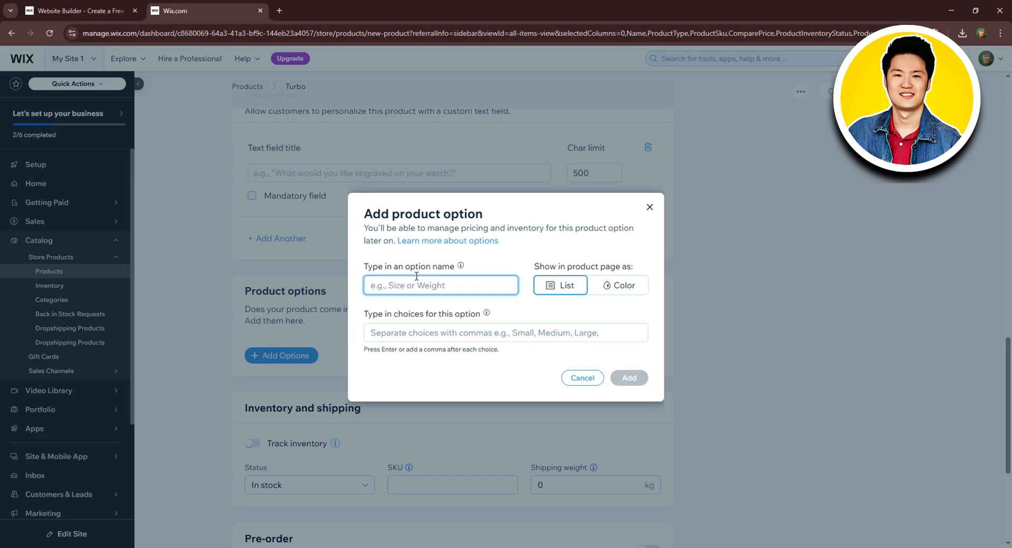
text(Small Turbo)
click(591, 285)
click(561, 285)
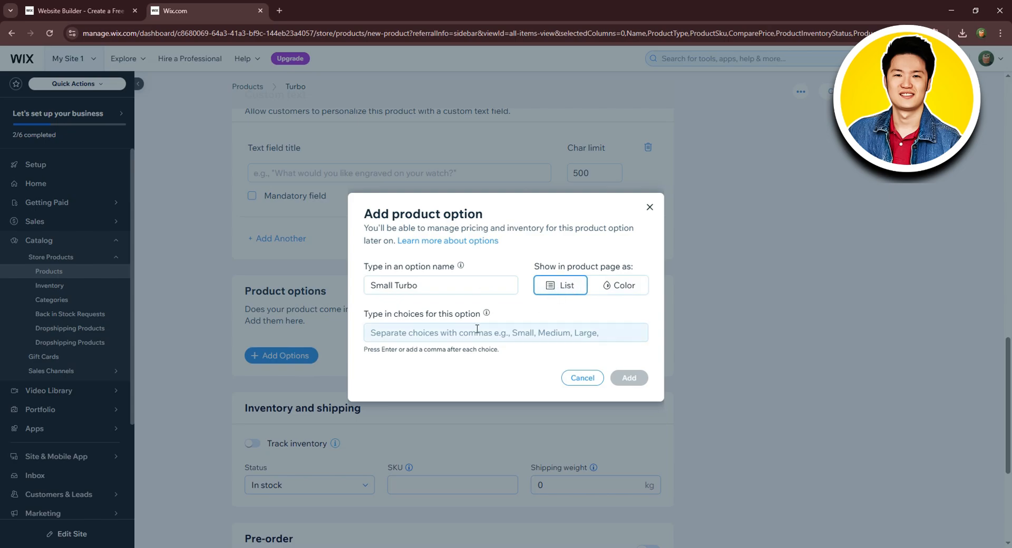
- Enter "Small" and "Large" as the option's choices and add the option to the product
click(416, 332)
text(Sma)
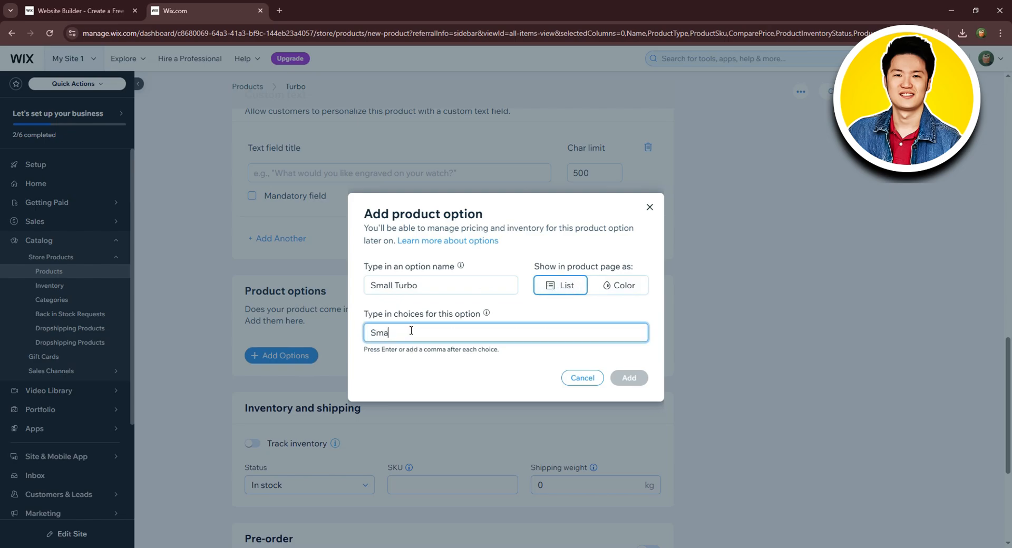
text(ll)
key(Return)
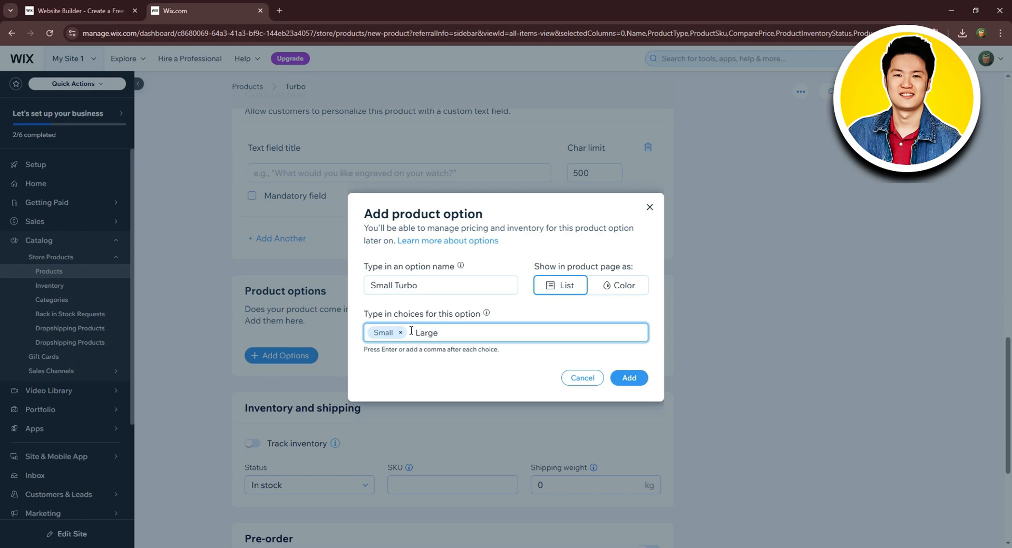
key(Return)
click(631, 377)
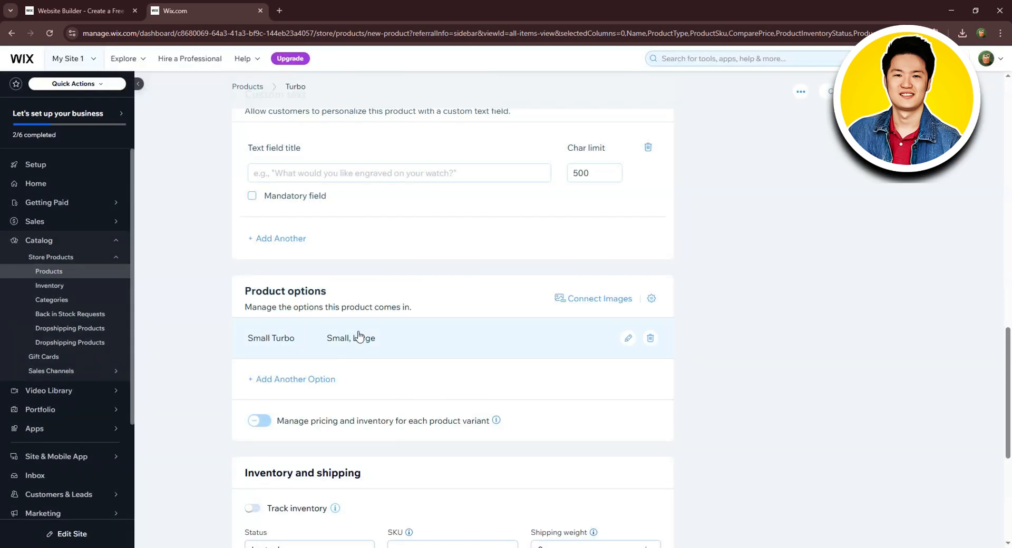
- Turn on inventory tracking for the product and set its online store inventory to 10
scroll(323, 341, down, 3)
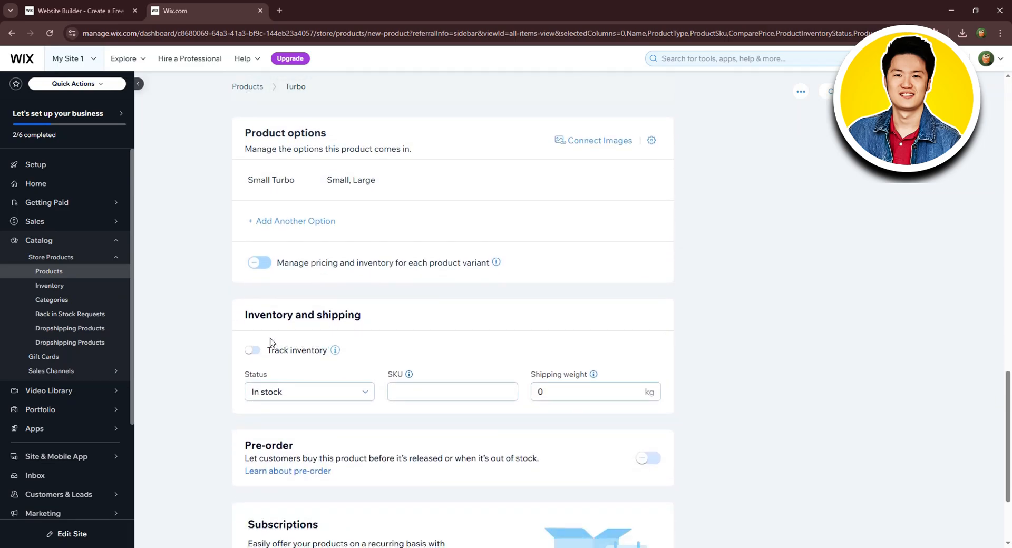
click(253, 351)
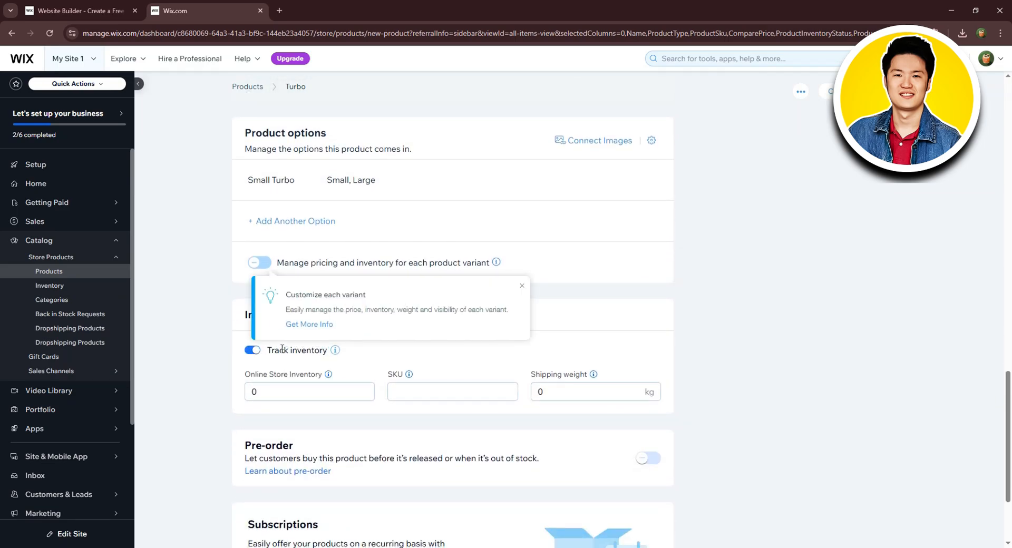
click(288, 390)
- Set the SKU to 0.2 and the shipping weight to 10 kg, and dismiss the variant customization tip
click(433, 388)
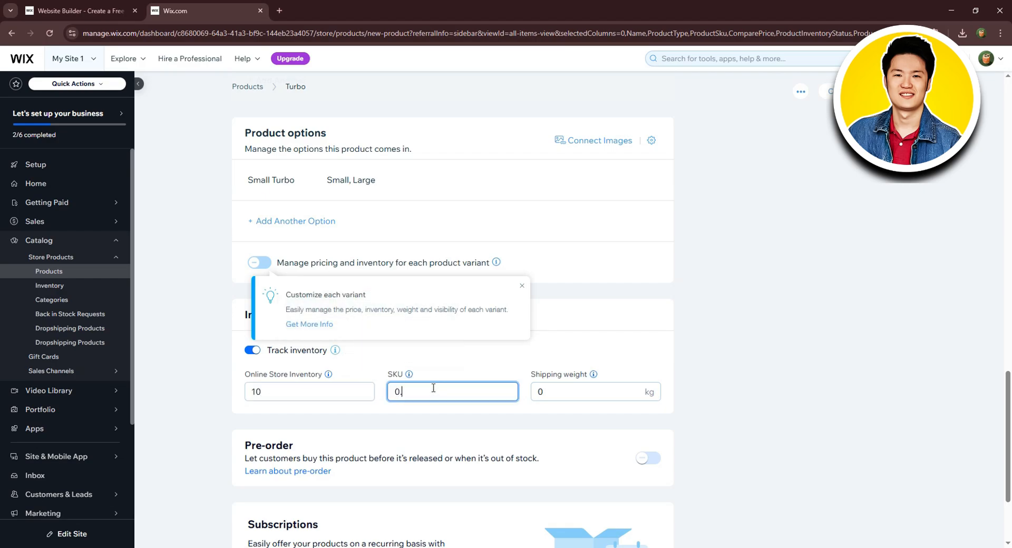
click(536, 395)
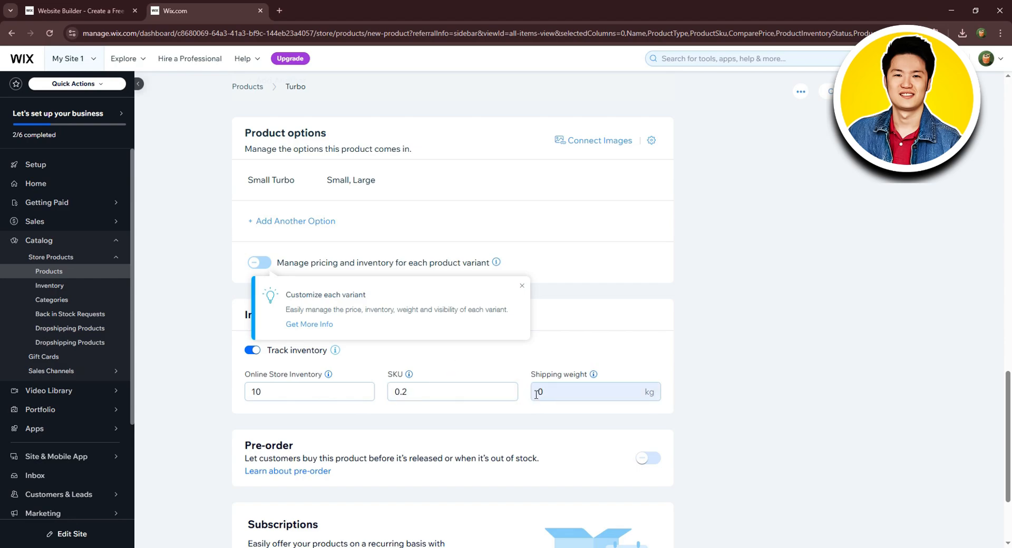
click(549, 391)
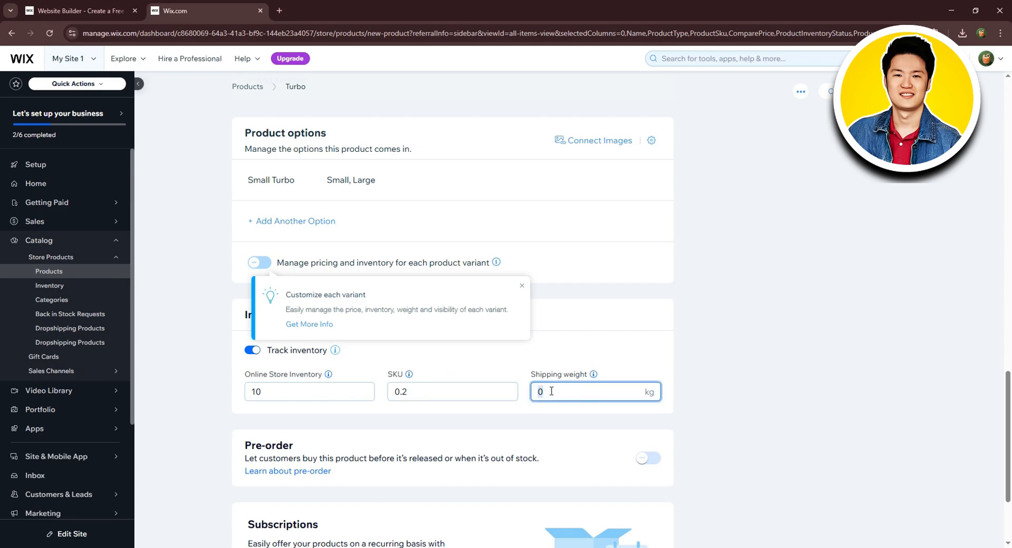
click(566, 347)
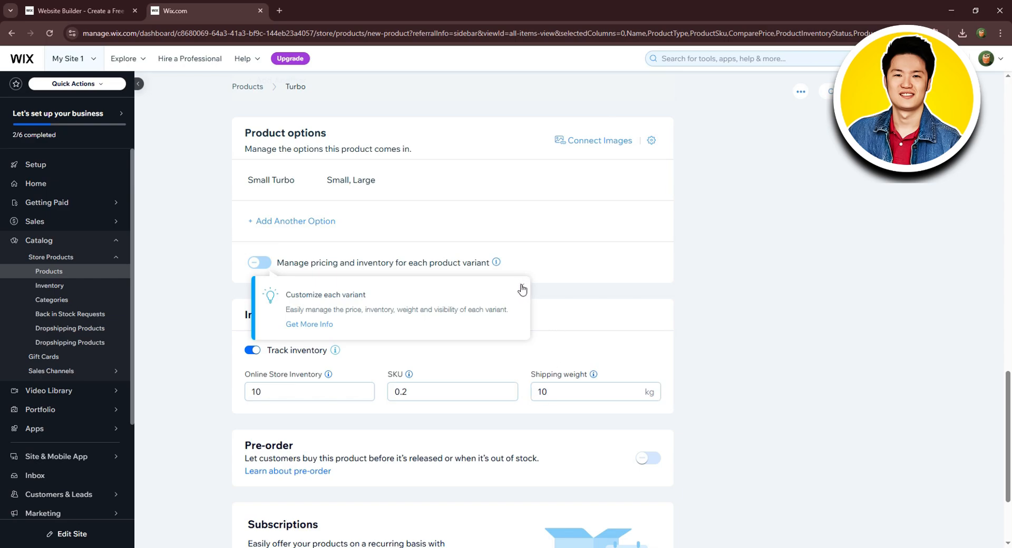
click(522, 290)
- Remove the untitled custom text field and save the Turbo product
scroll(501, 320, down, 3)
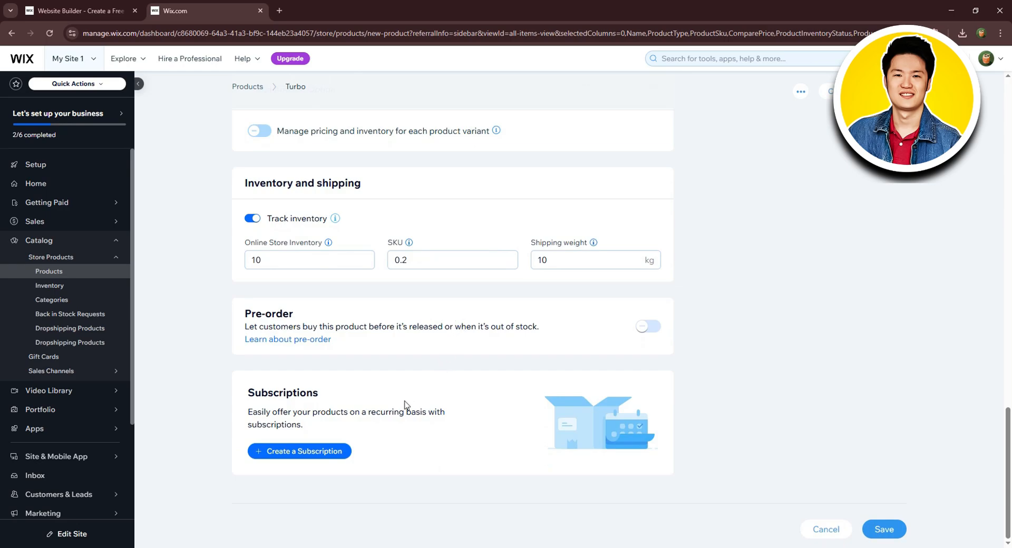
scroll(412, 395, up, 15)
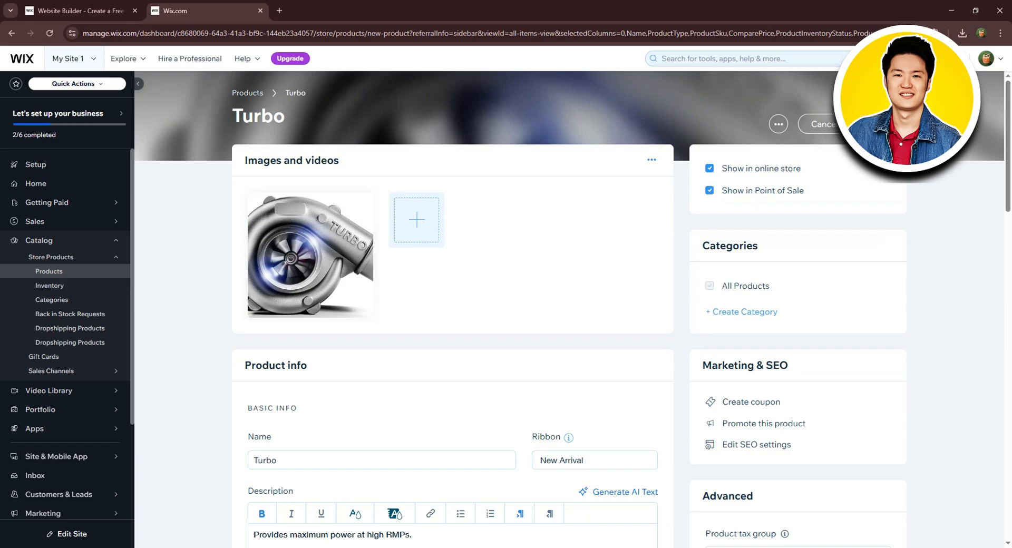
click(879, 124)
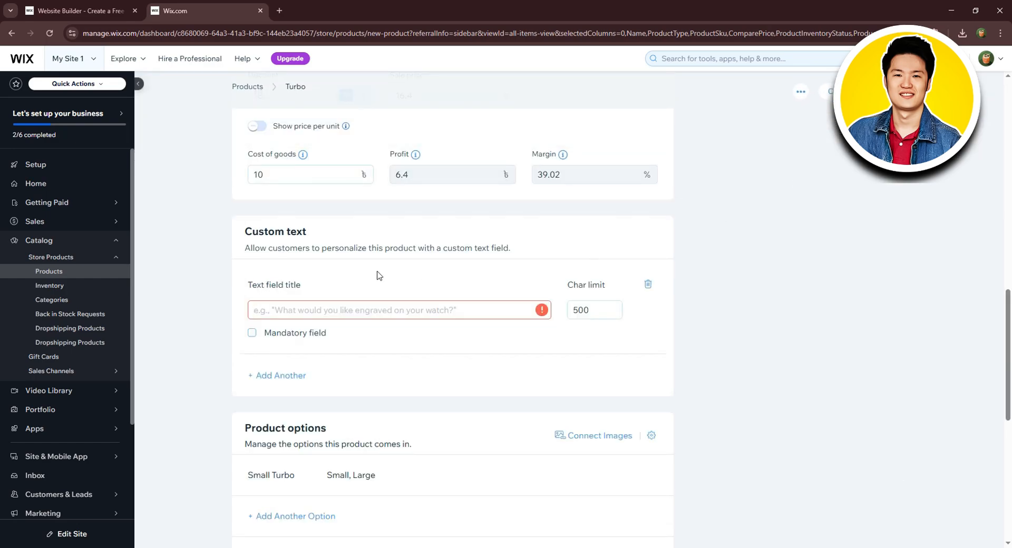
click(648, 284)
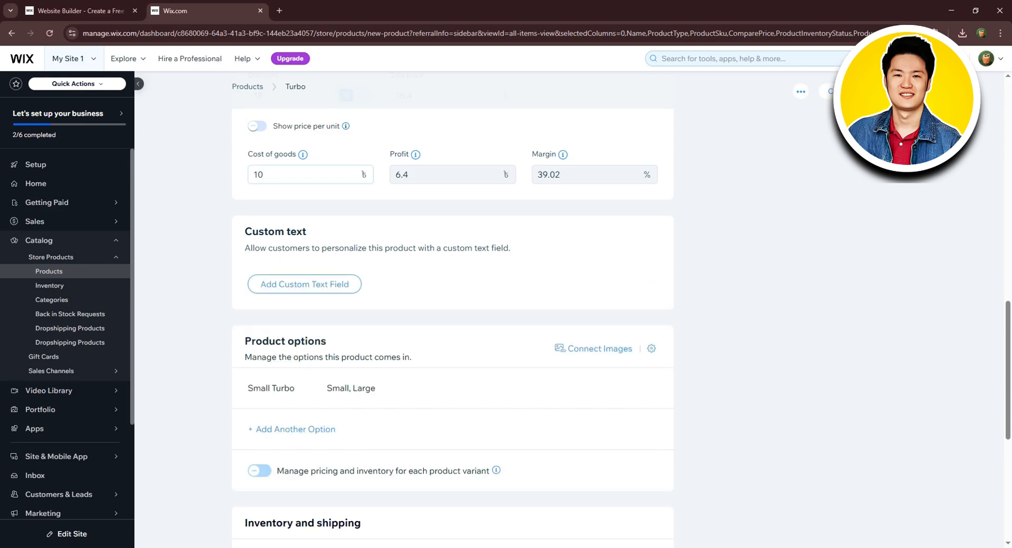
scroll(748, 213, up, 14)
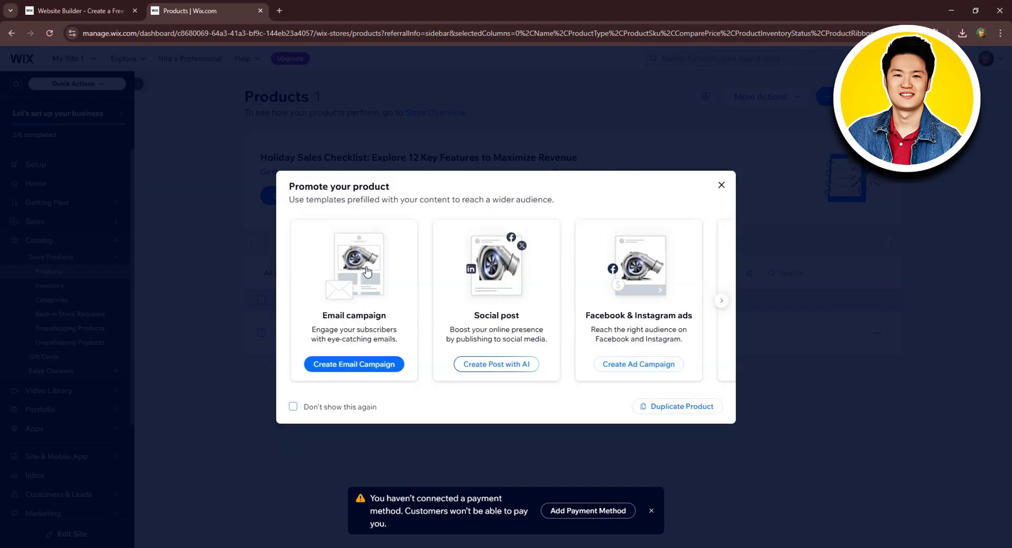
- Look through the product promotion offers, dismiss them, and return to the site dashboard's setup page
click(722, 300)
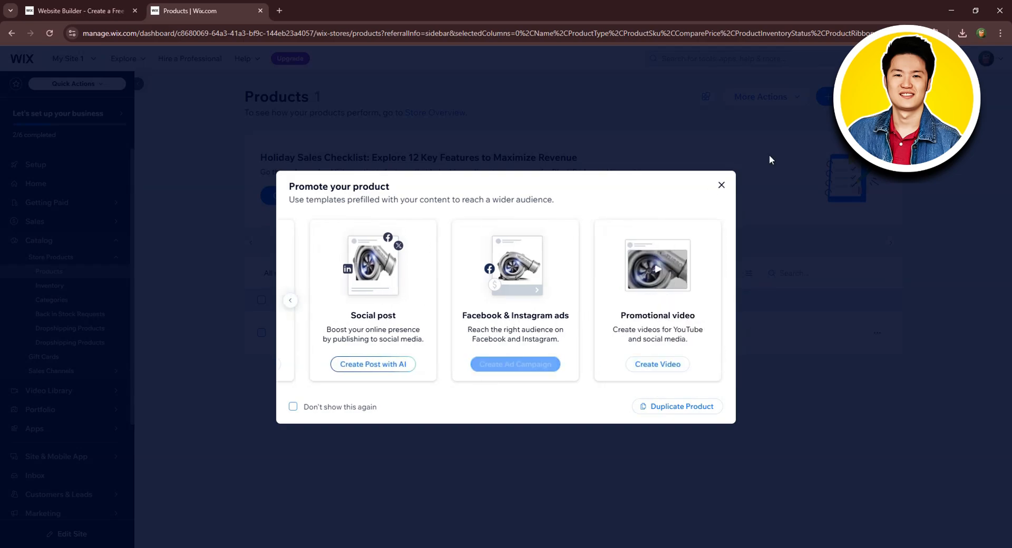
click(721, 186)
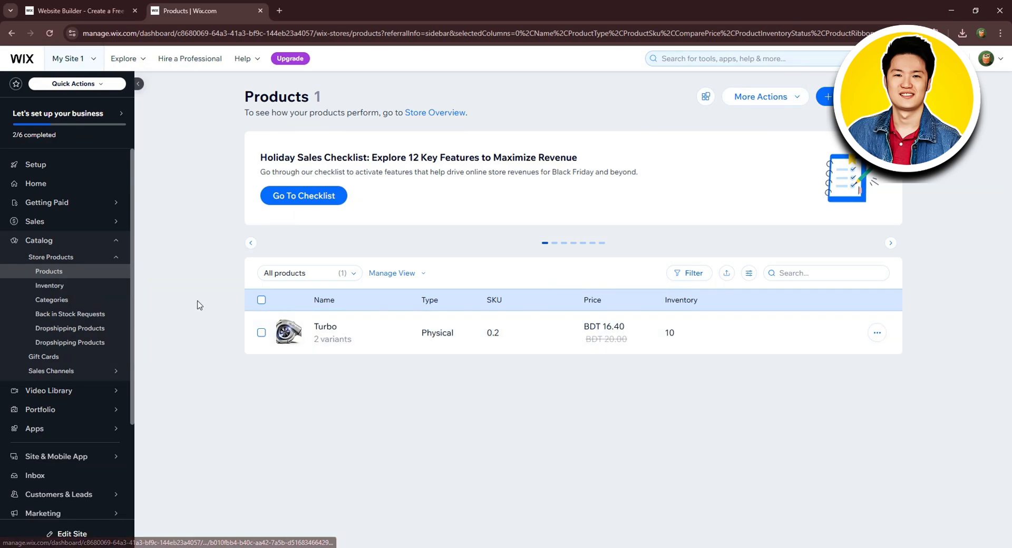
click(21, 62)
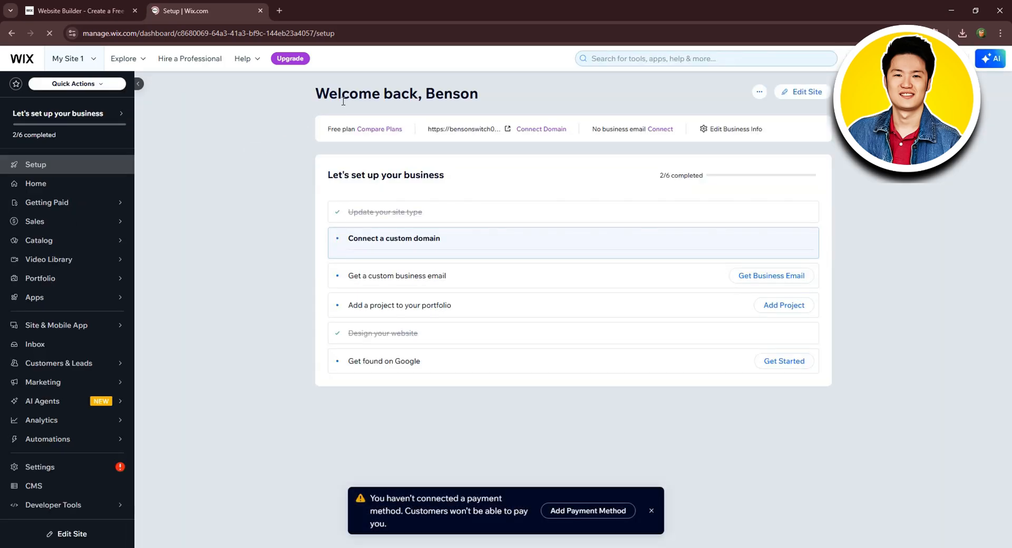
- Start creating a new site from the current site's actions
click(759, 93)
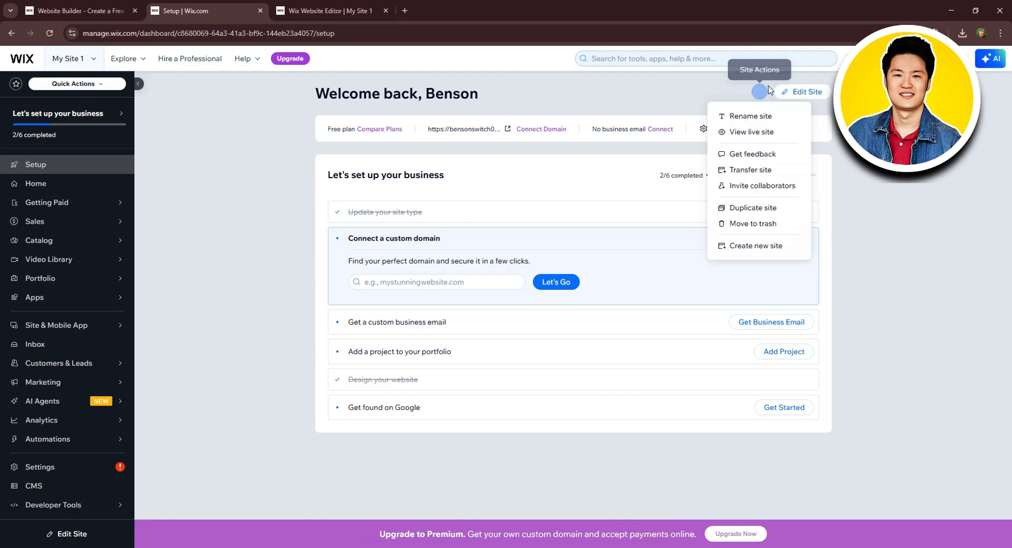
click(760, 93)
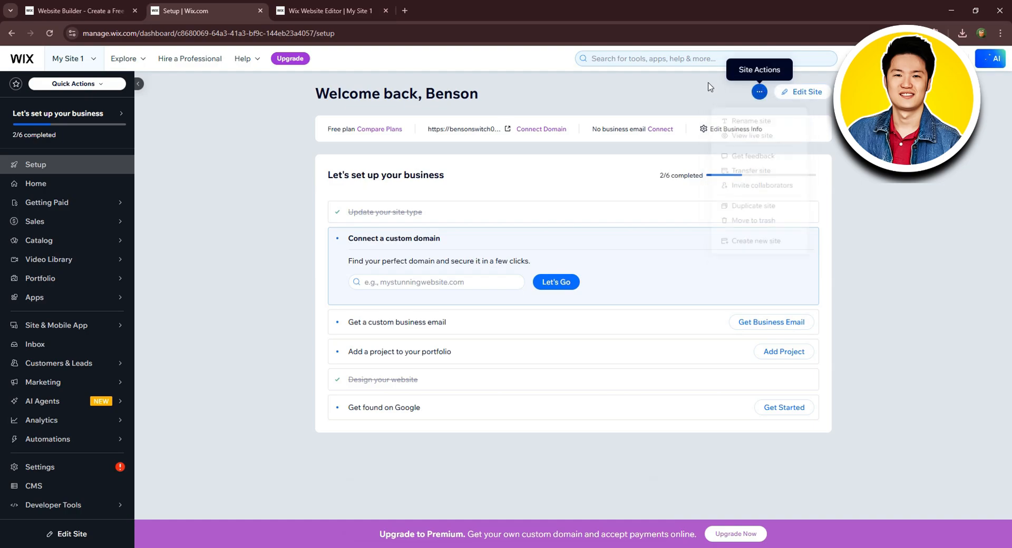
click(760, 91)
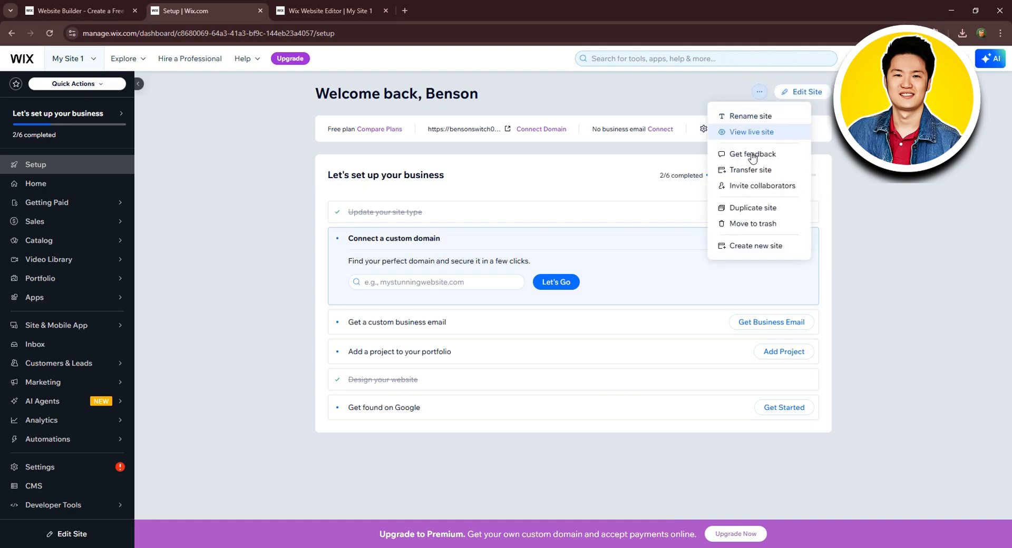
click(748, 246)
click(511, 10)
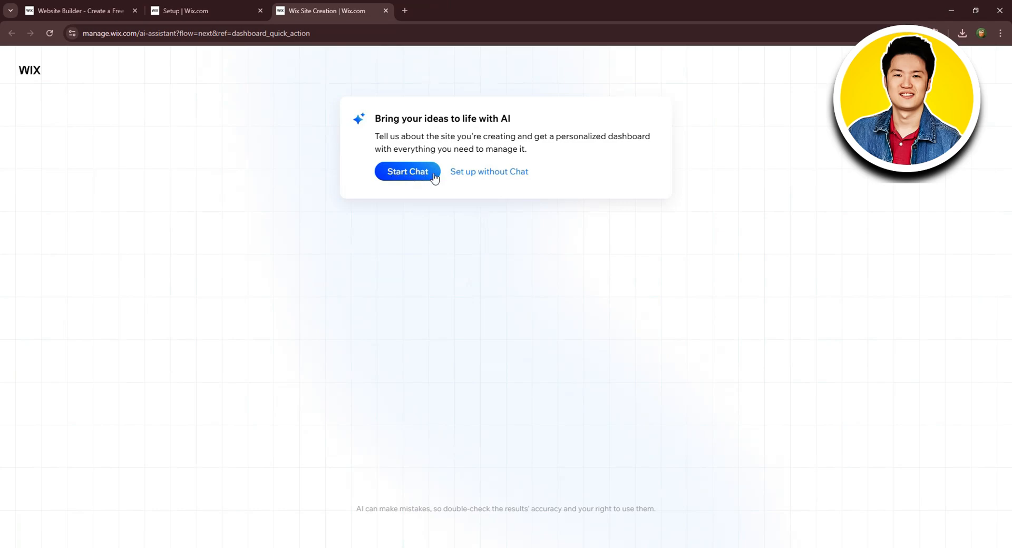
- Set up the new site without the AI chat and choose Online Store as the website type
click(471, 173)
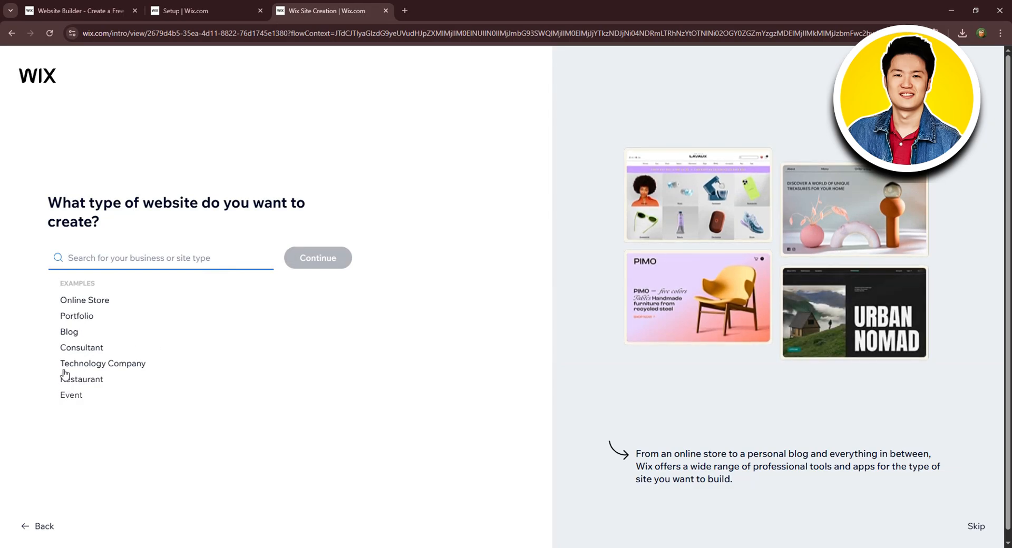
click(84, 300)
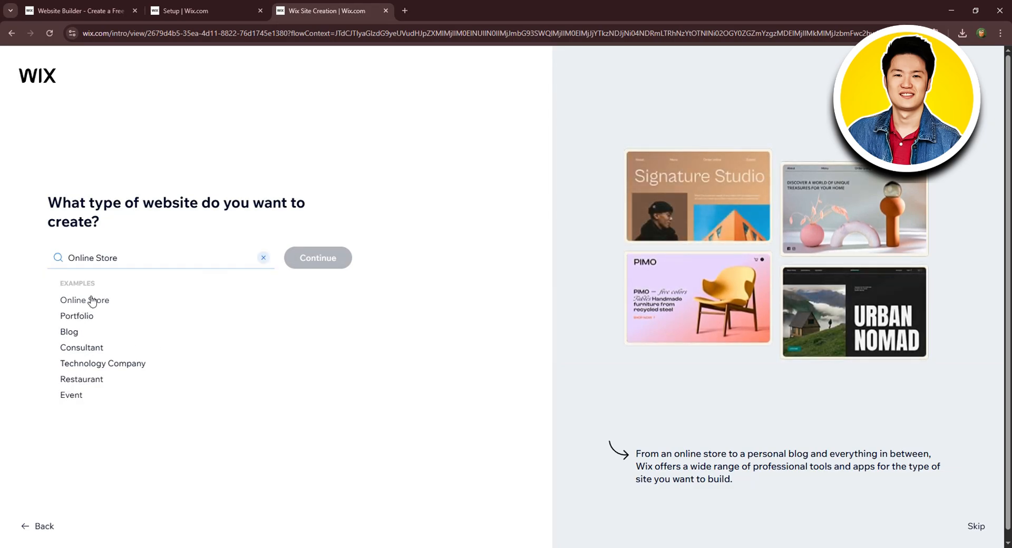
click(318, 258)
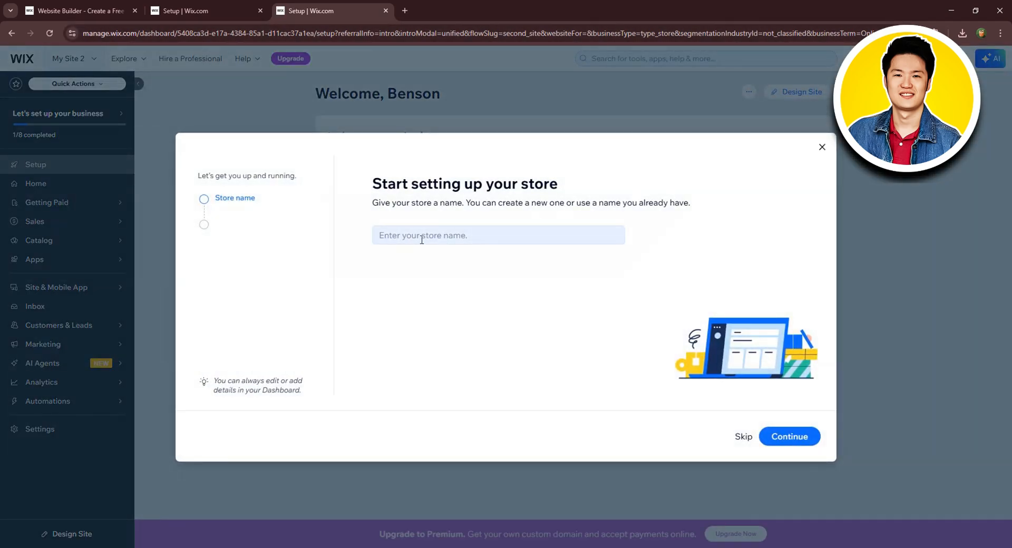
- Name the store CARZ and answer that the online business is just starting out
click(415, 235)
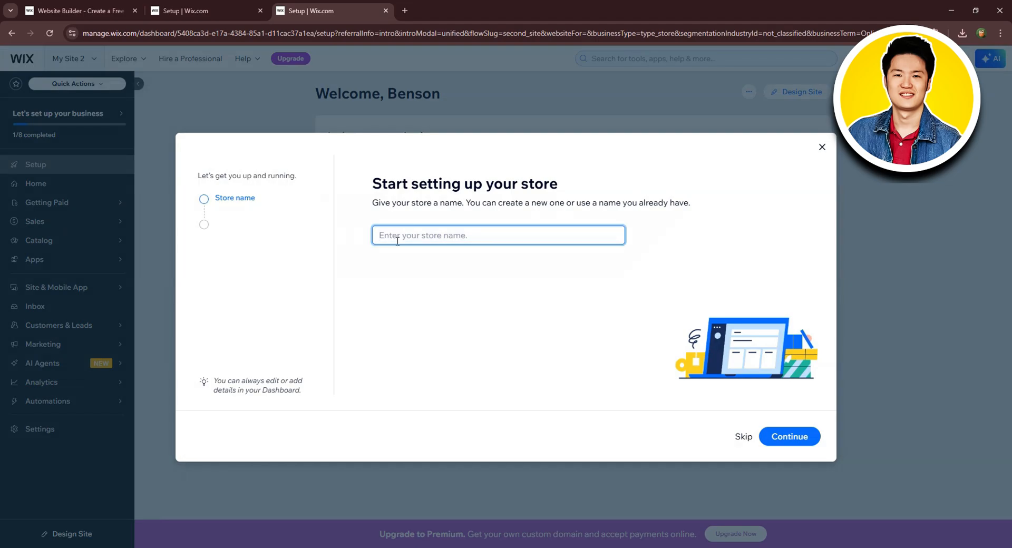
text(CARZ)
click(785, 444)
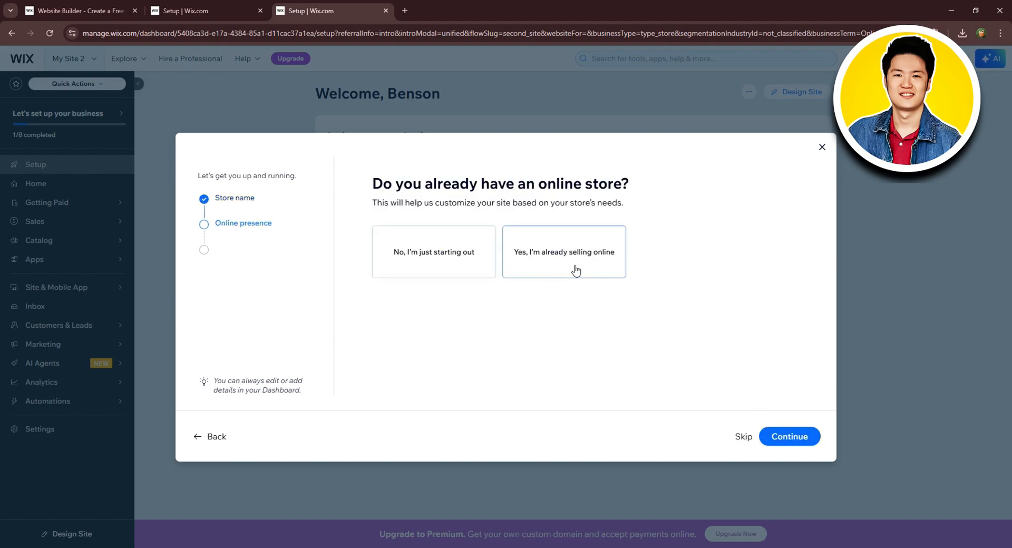
click(466, 257)
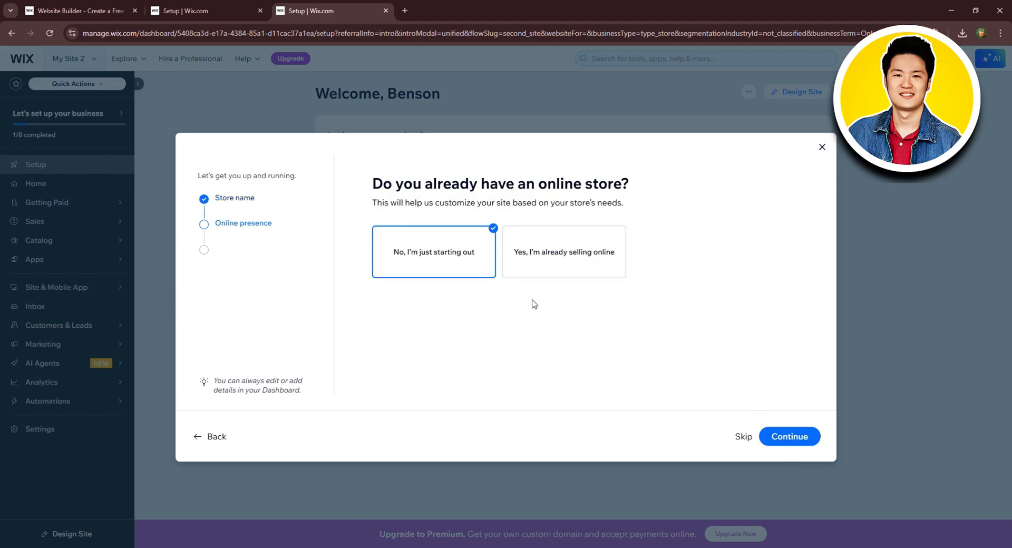
click(790, 445)
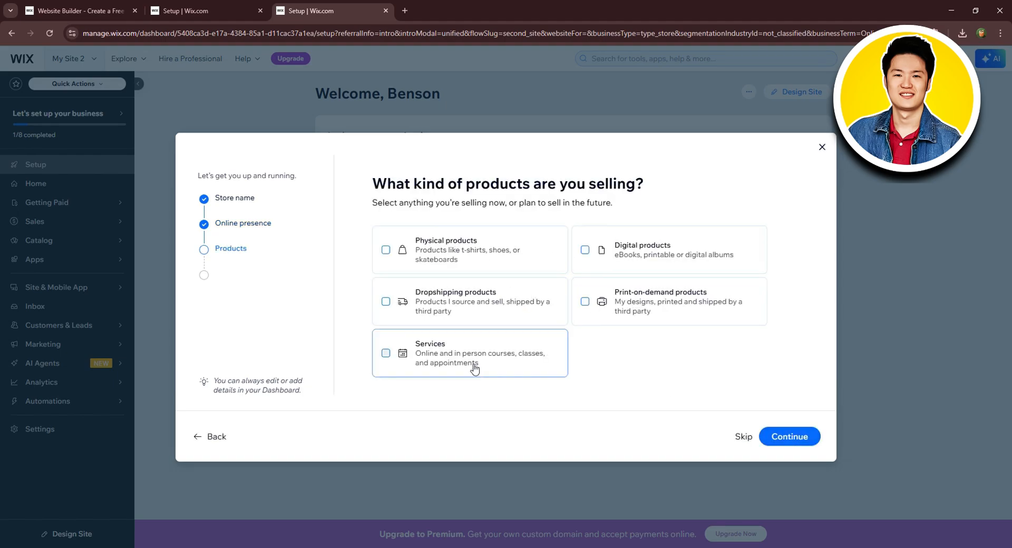
- Choose physical products and services as the kinds of products being sold
click(421, 252)
click(422, 352)
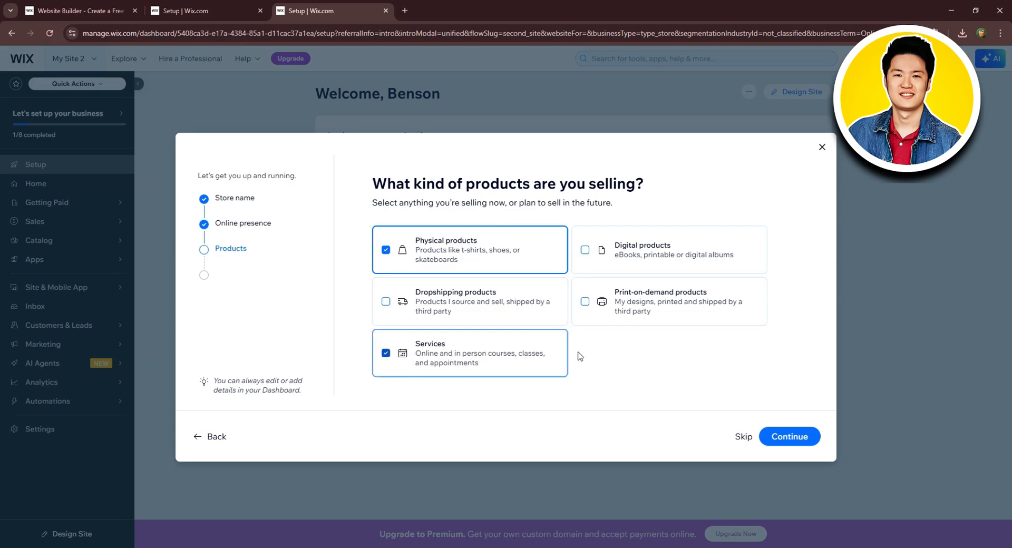
click(796, 441)
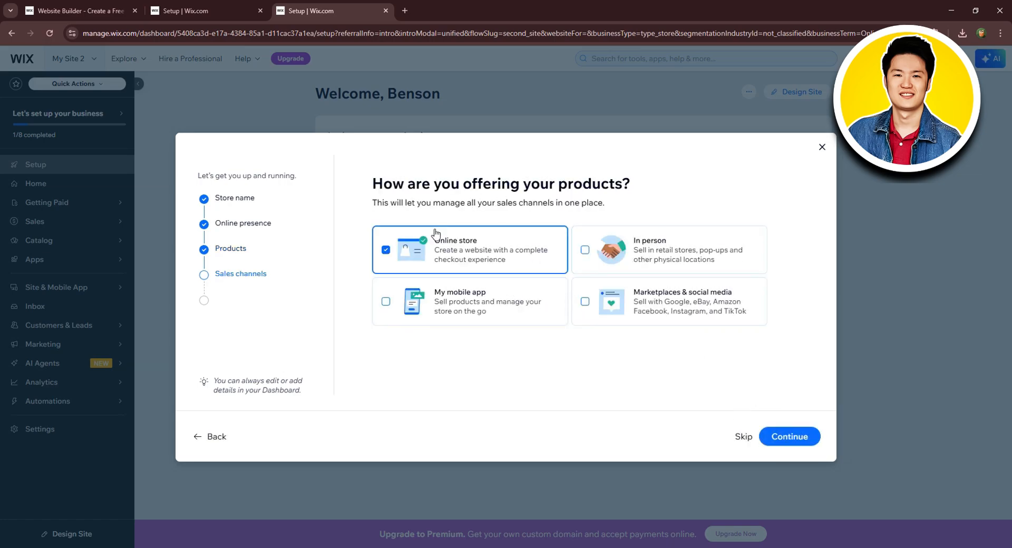
- Set the sales channels to online store and in person, and finish the questionnaire to reach the dashboard
click(425, 259)
click(489, 254)
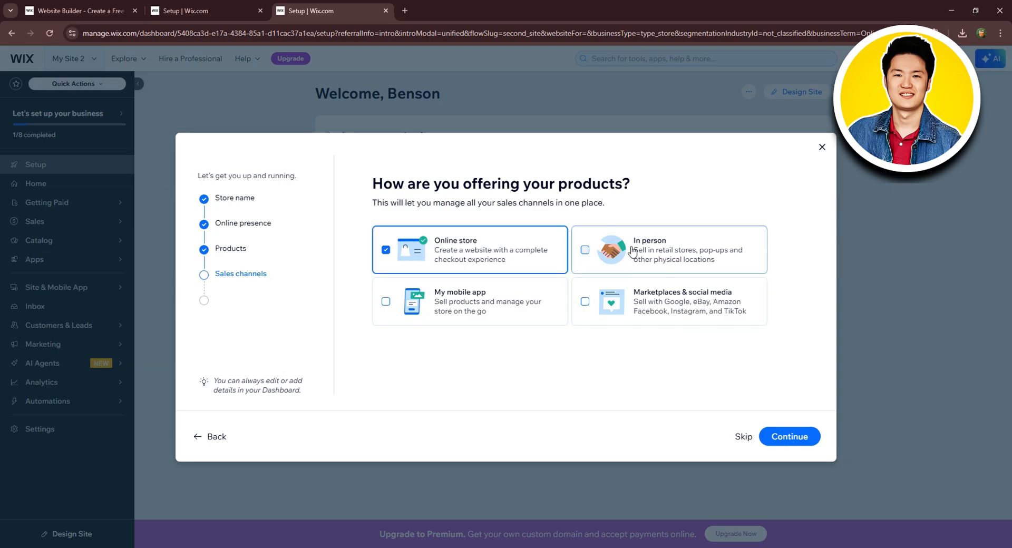
click(606, 243)
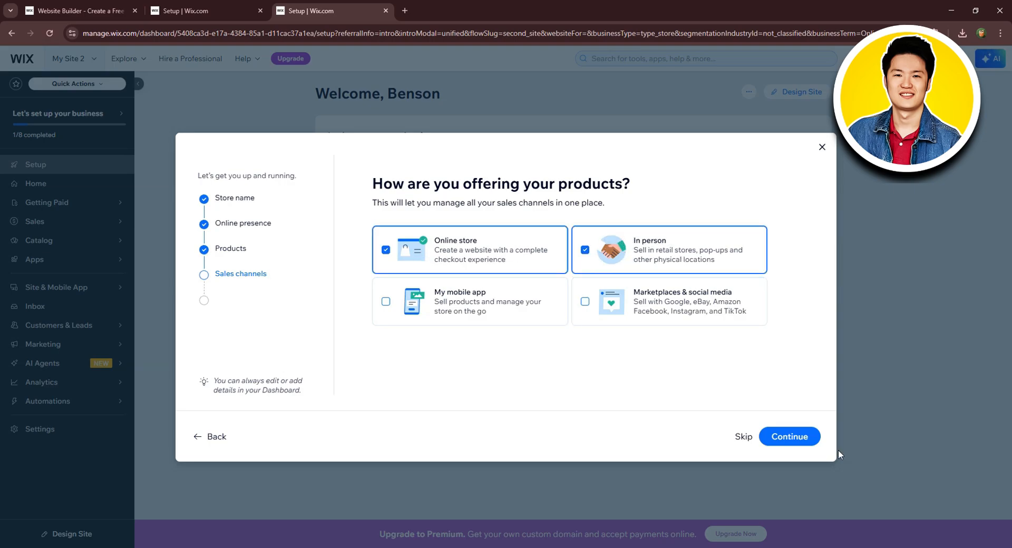
click(798, 437)
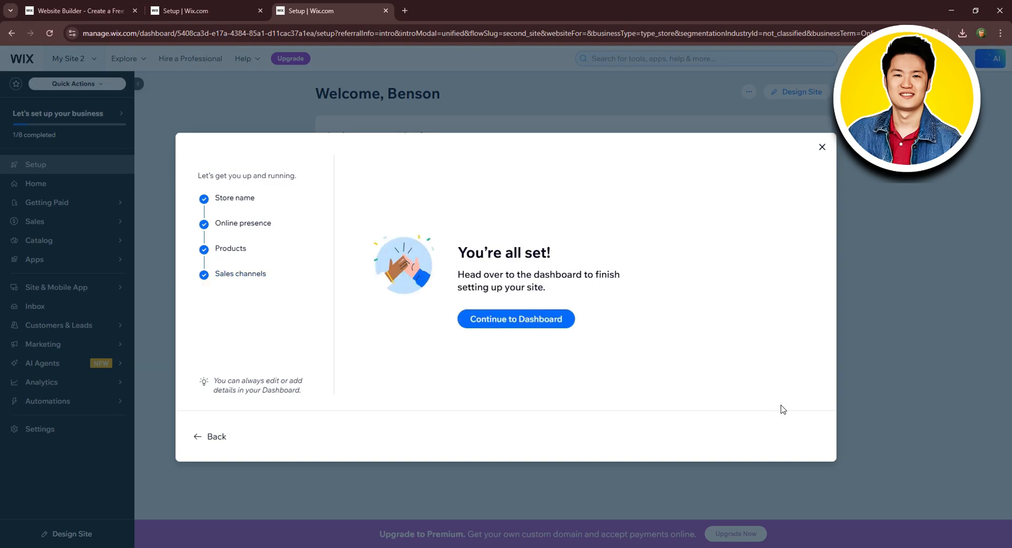
click(523, 323)
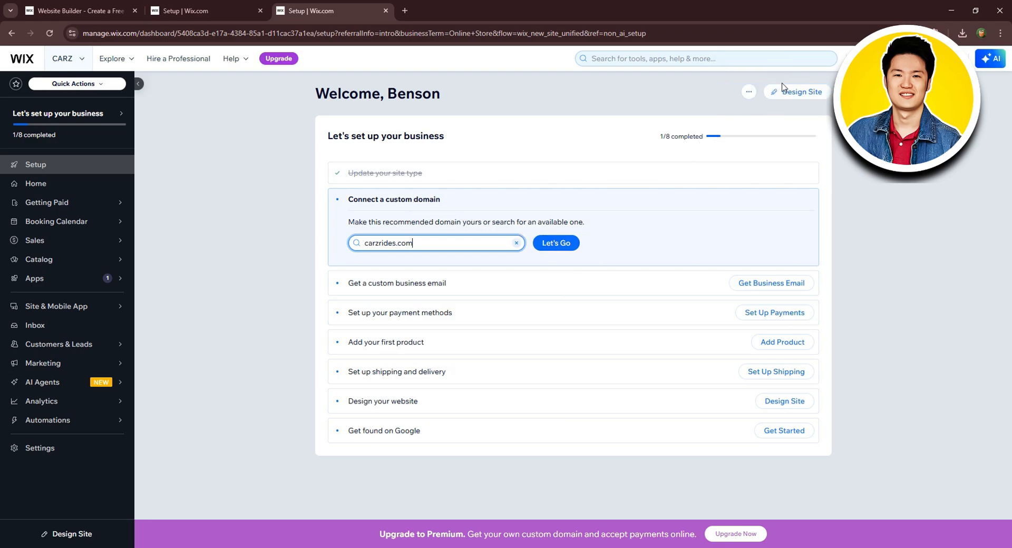
- Choose to design the site from a template and look through the Online Store template results
click(799, 92)
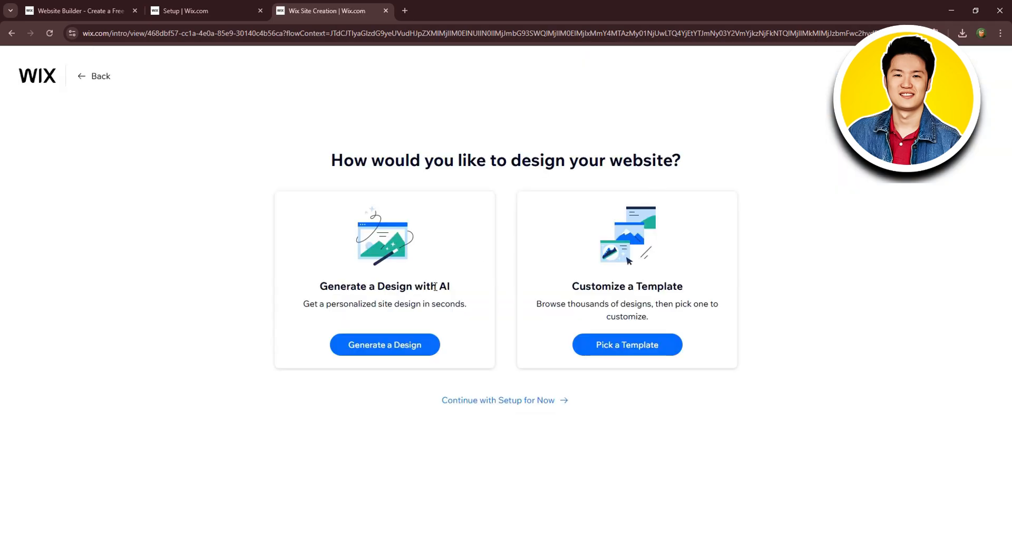
click(620, 343)
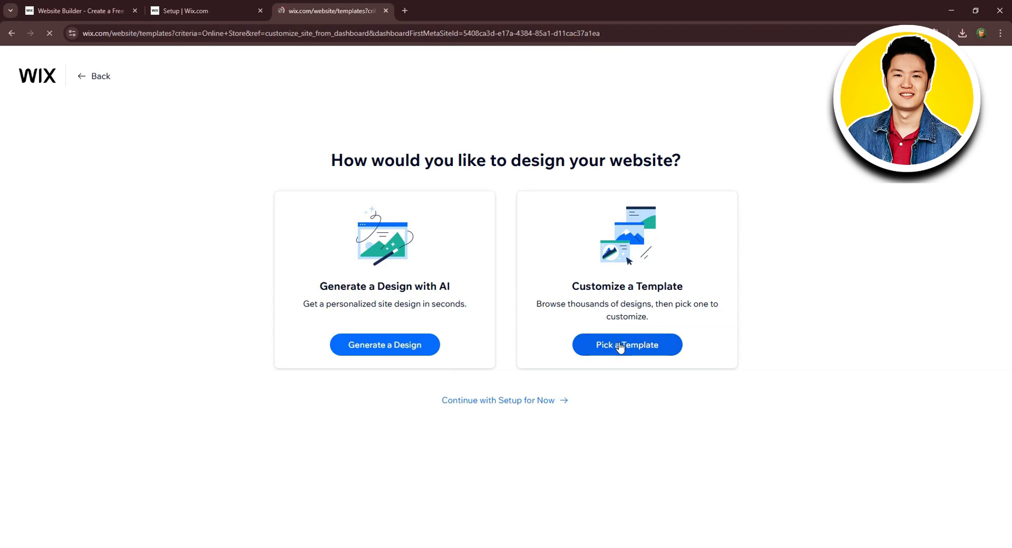
scroll(422, 338, down, 3)
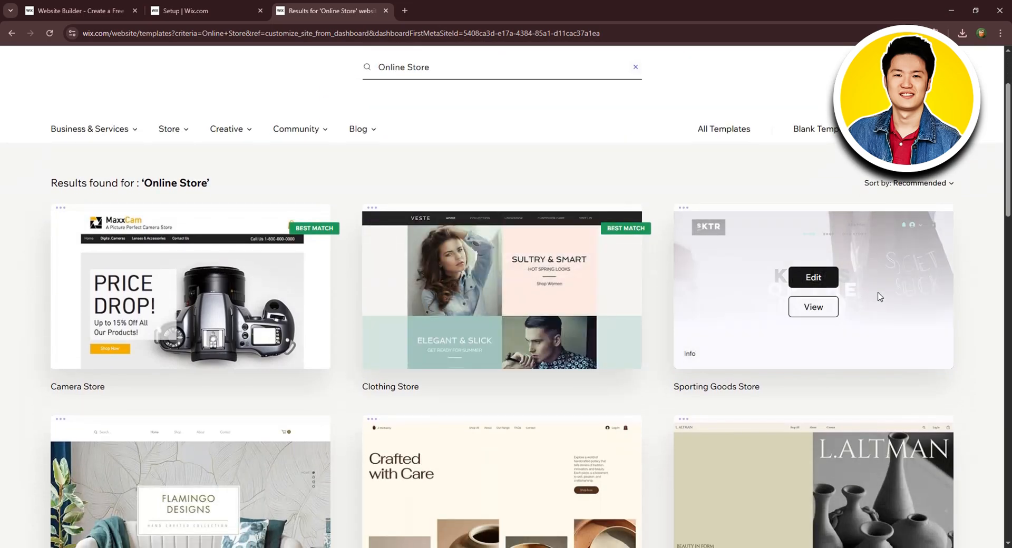
scroll(592, 404, down, 3)
scroll(603, 402, up, 6)
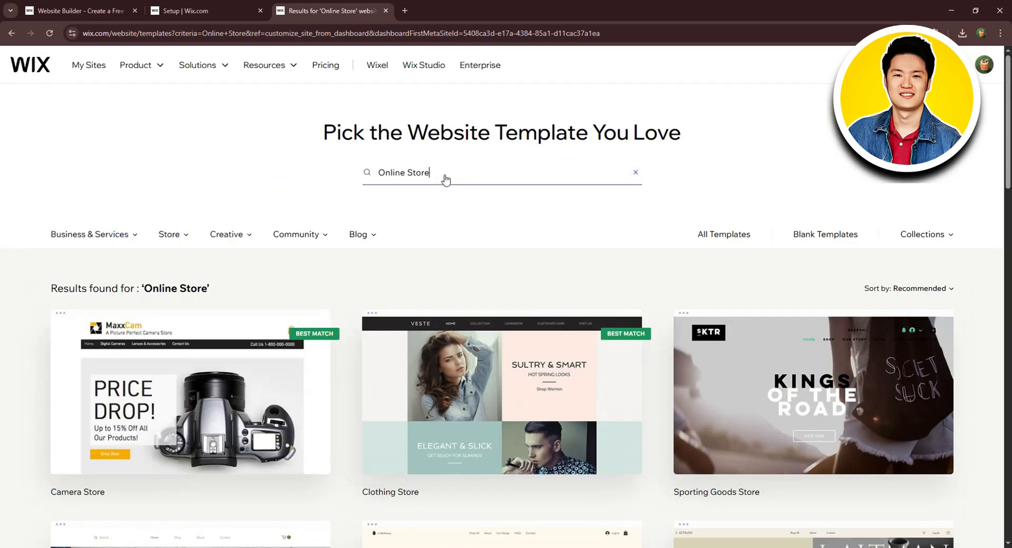
- Narrow the template gallery to the eCommerce category of store templates
click(411, 184)
mouse_move(121, 234)
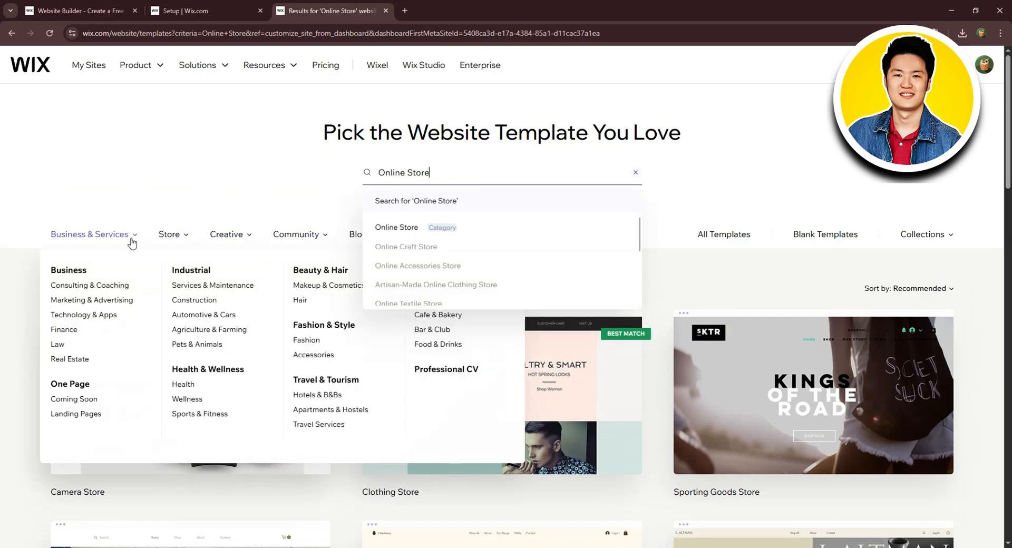
mouse_move(188, 232)
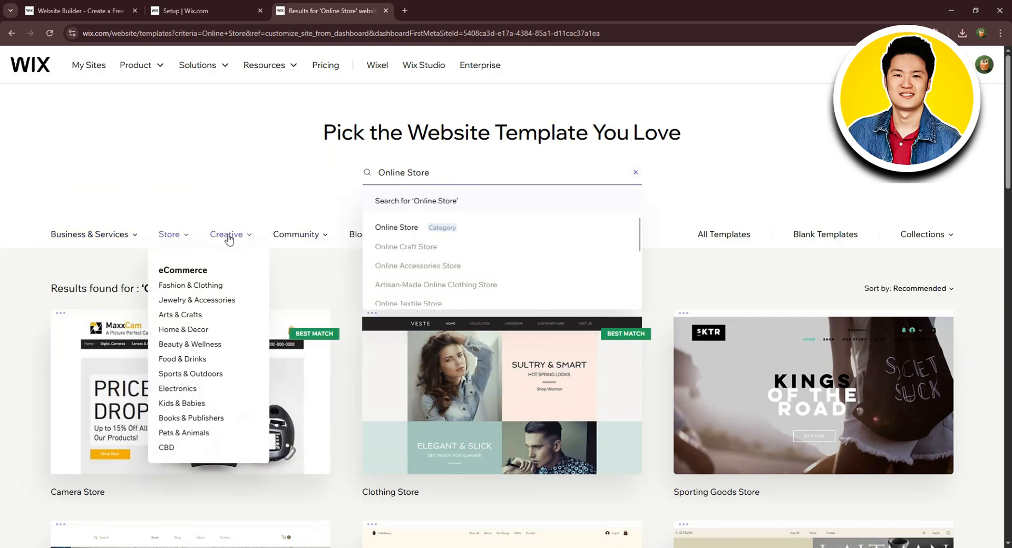
click(175, 273)
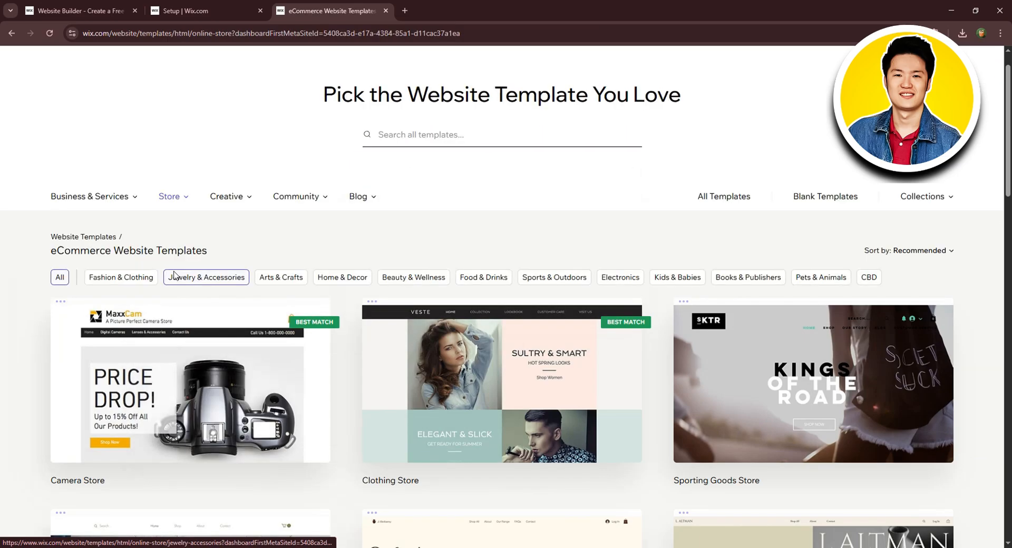
- Browse the eCommerce templates and open the adalene Accessories Store template for editing
scroll(581, 294, down, 2)
scroll(581, 294, down, 5)
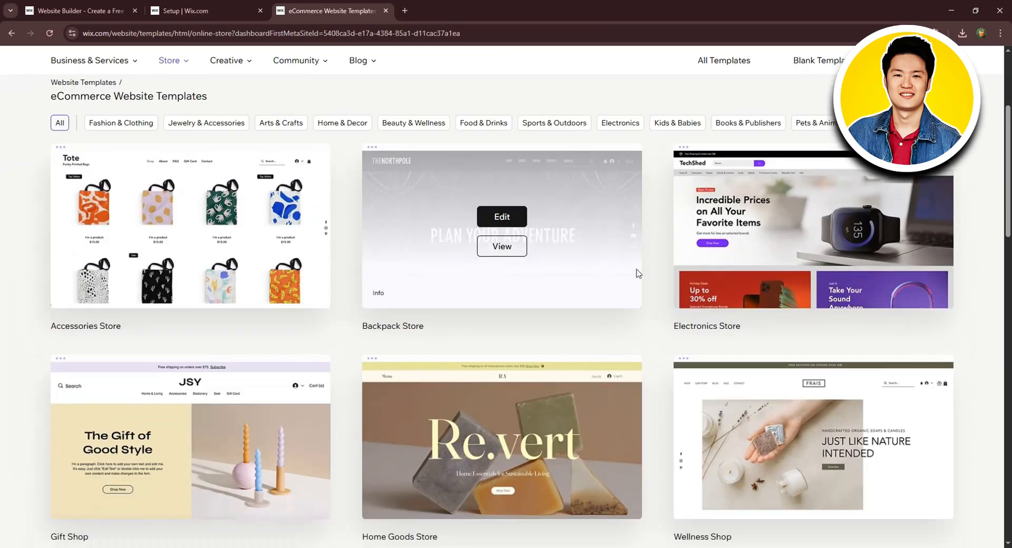
scroll(570, 351, down, 2)
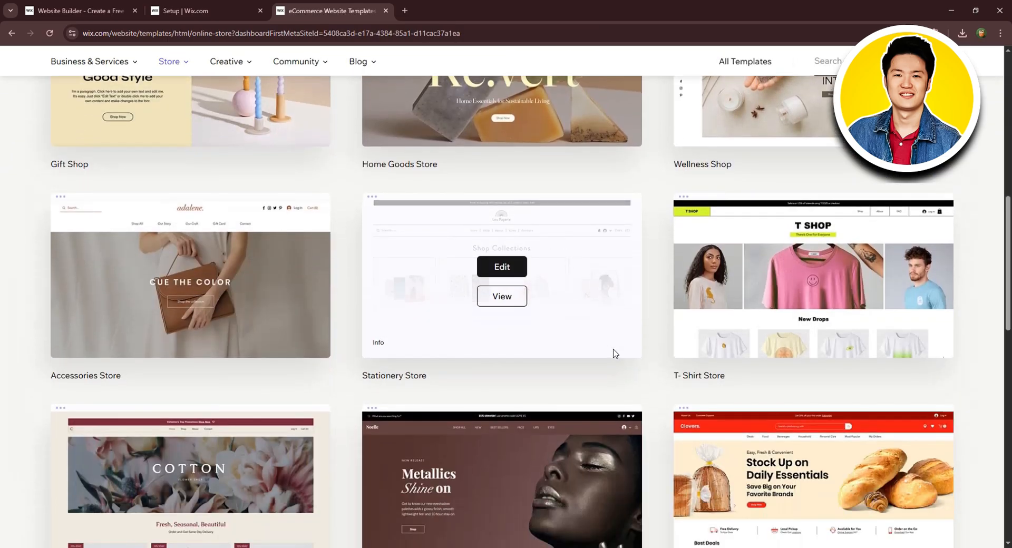
scroll(578, 391, up, 1)
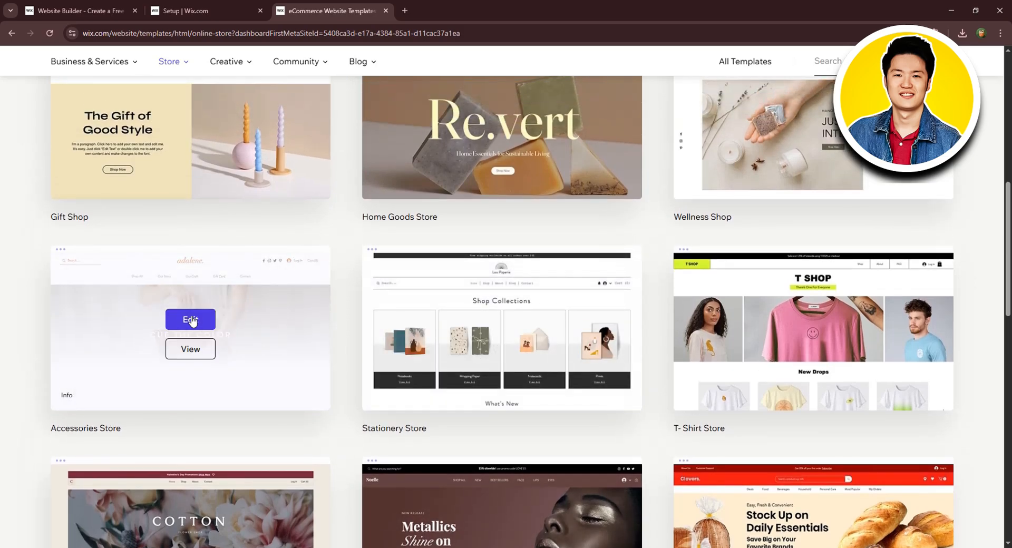
click(205, 320)
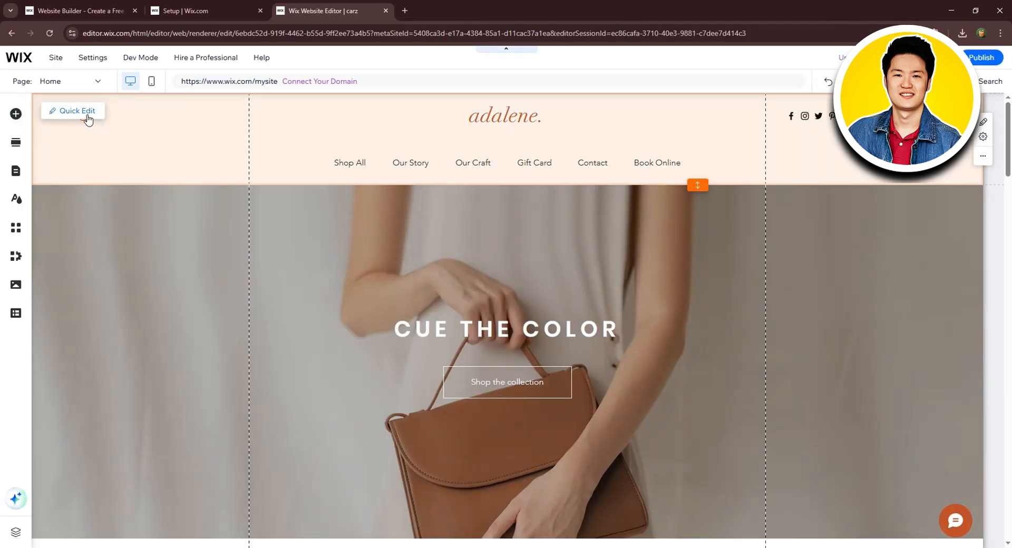
- Use Quick Edit on the home page's Welcome section and open the image chooser for its background
click(84, 111)
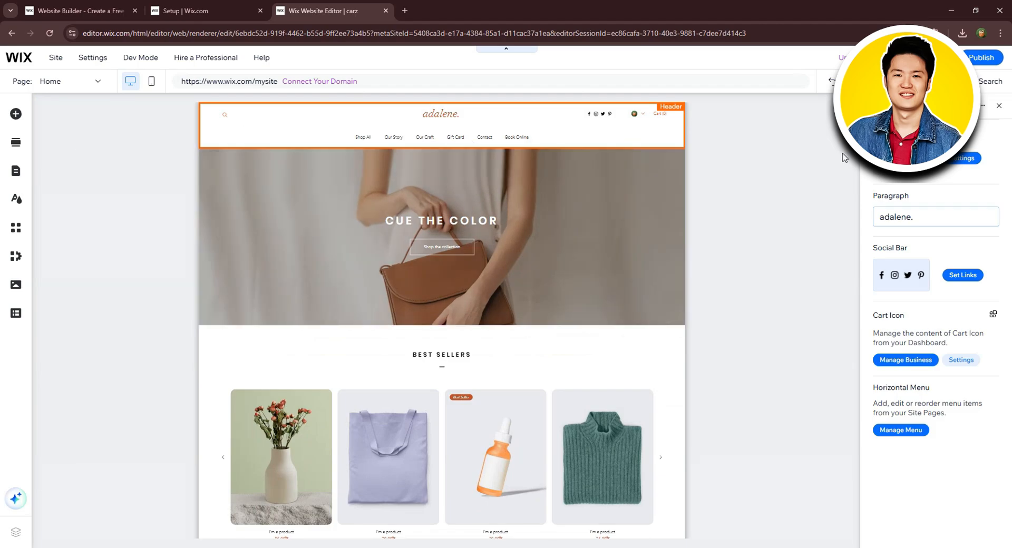
click(531, 276)
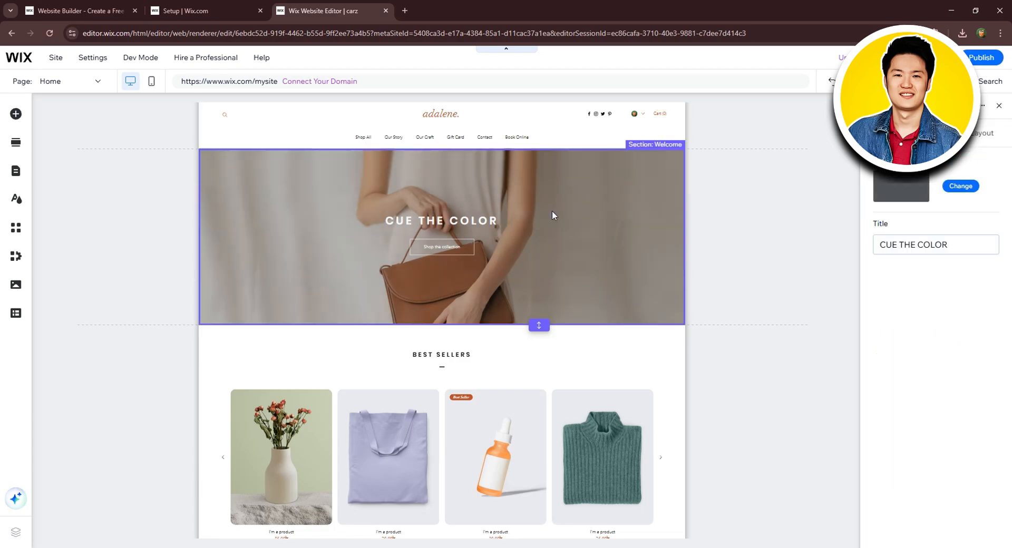
click(962, 185)
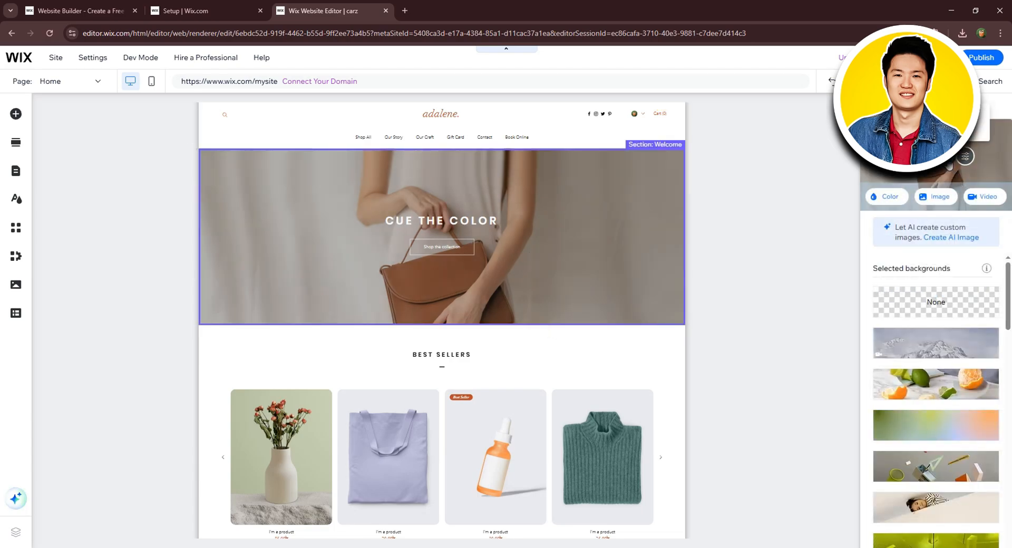
click(935, 198)
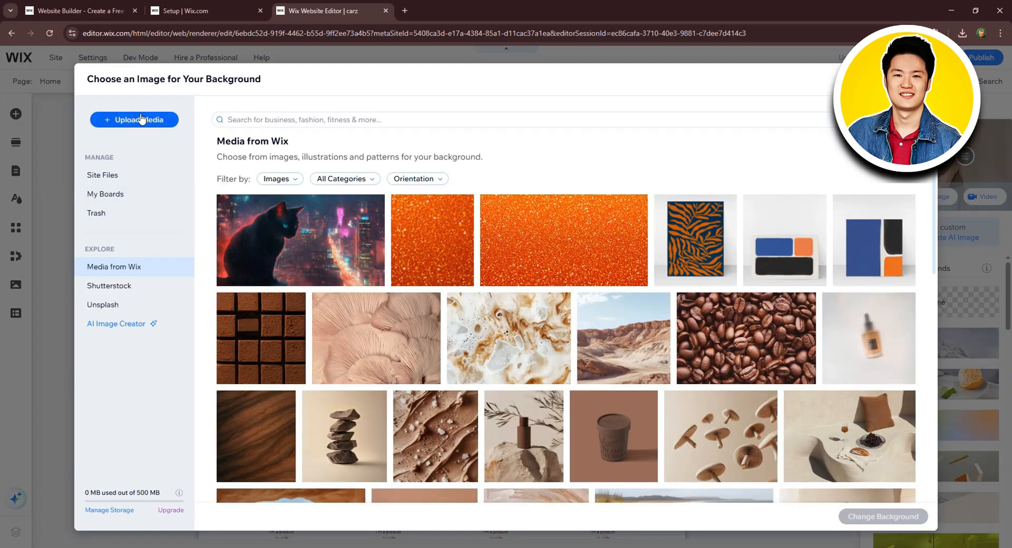
- Upload HD-wallpaper-vertical-car-vertical-cars-thumbnail from the Downloads folder and set it as the Welcome section's background
click(125, 120)
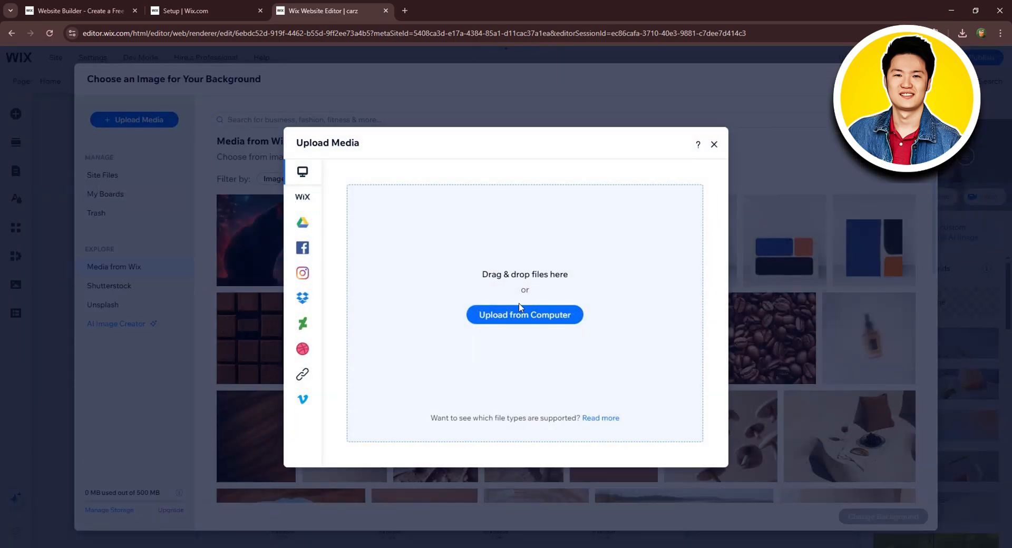
click(528, 315)
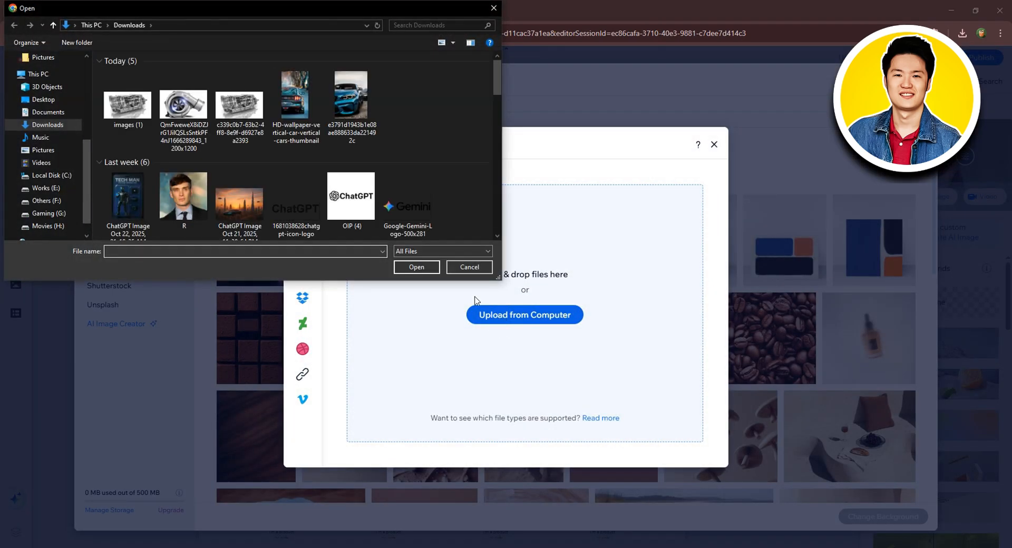
click(311, 120)
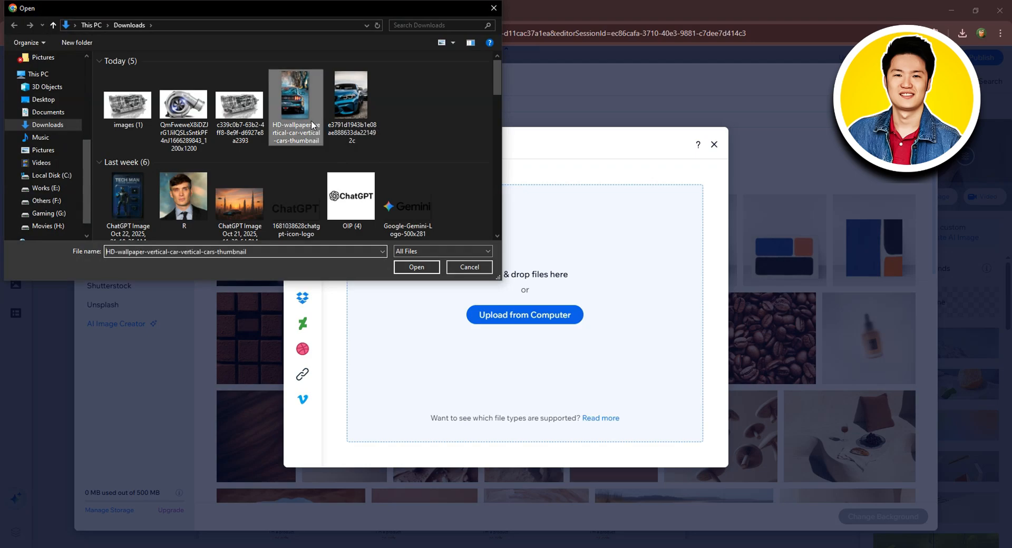
click(423, 268)
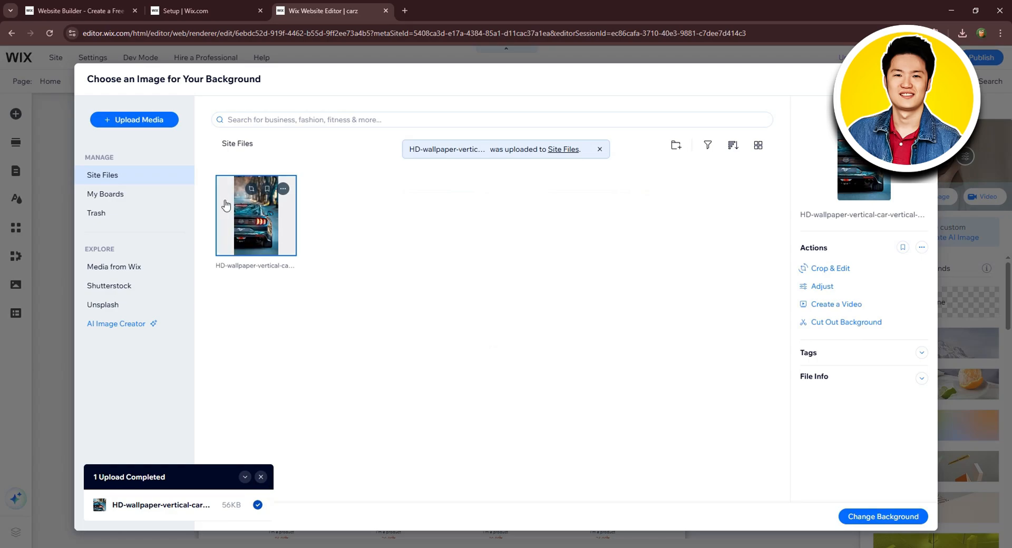
click(868, 517)
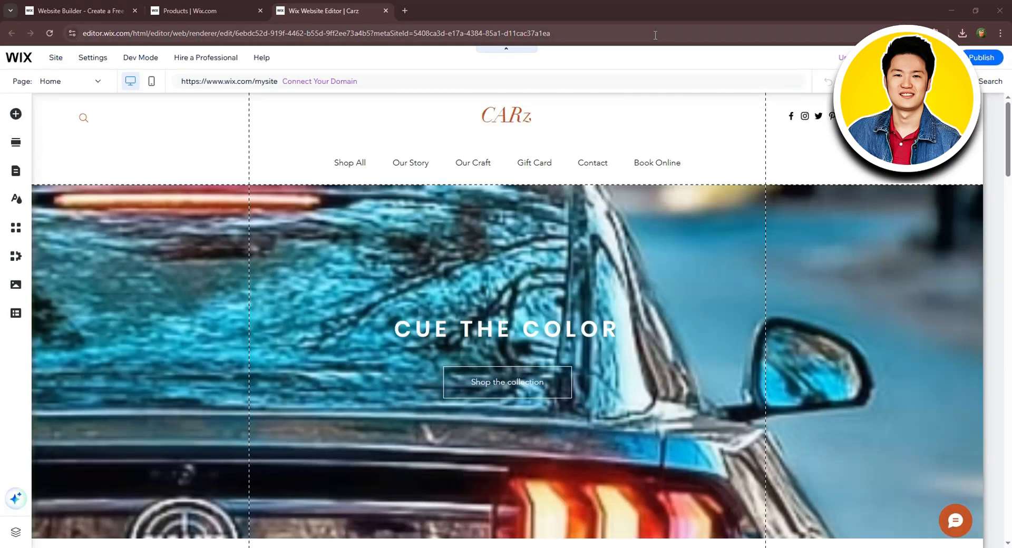
- Close the Products browser tab and open the store's Product Page in the editor, at the Turbo product section
click(260, 11)
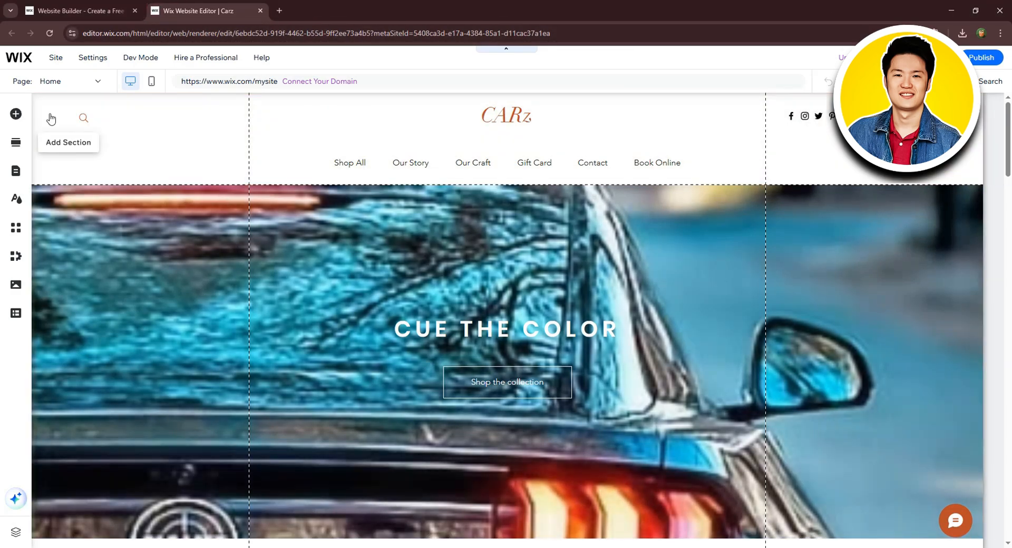
click(75, 83)
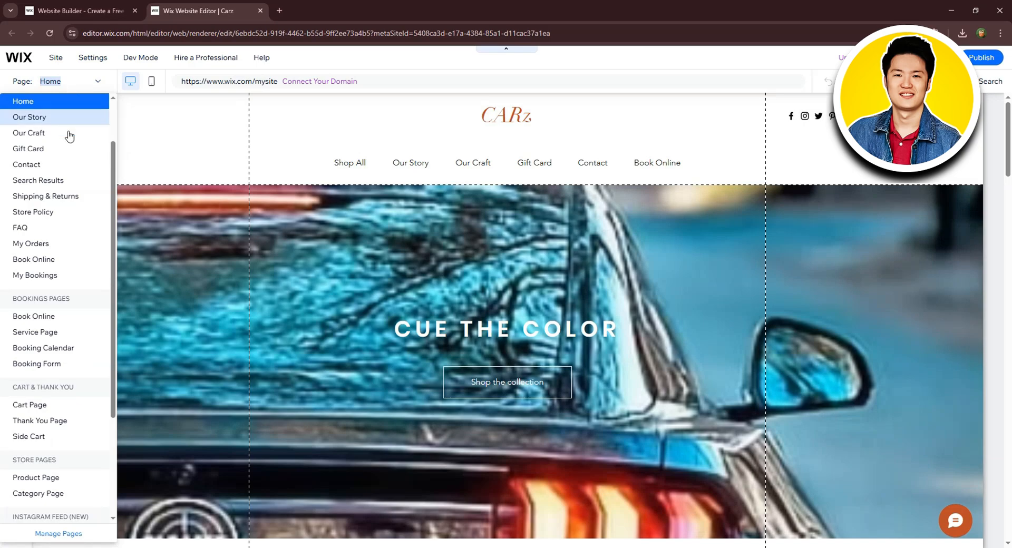
scroll(58, 232, down, 2)
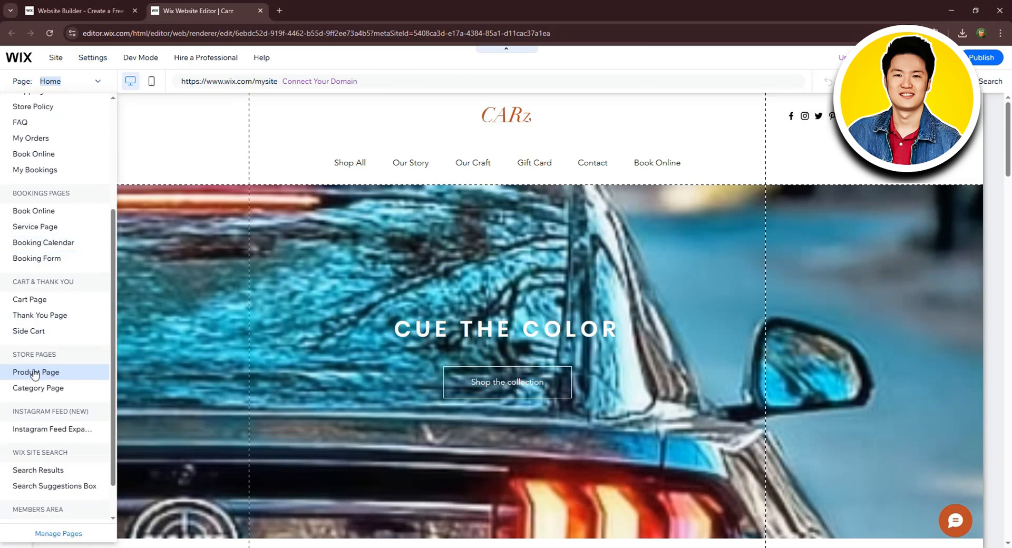
click(34, 372)
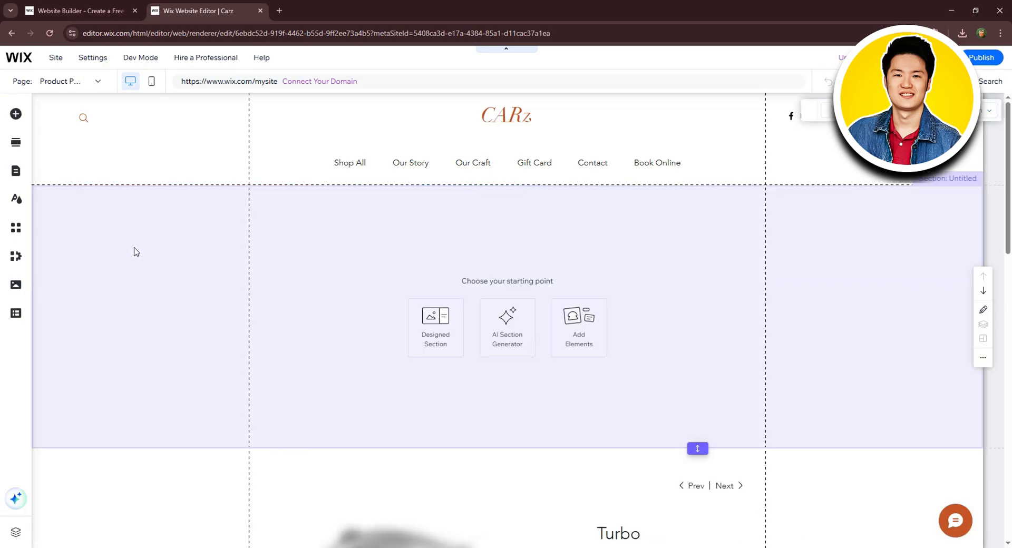
scroll(543, 319, down, 7)
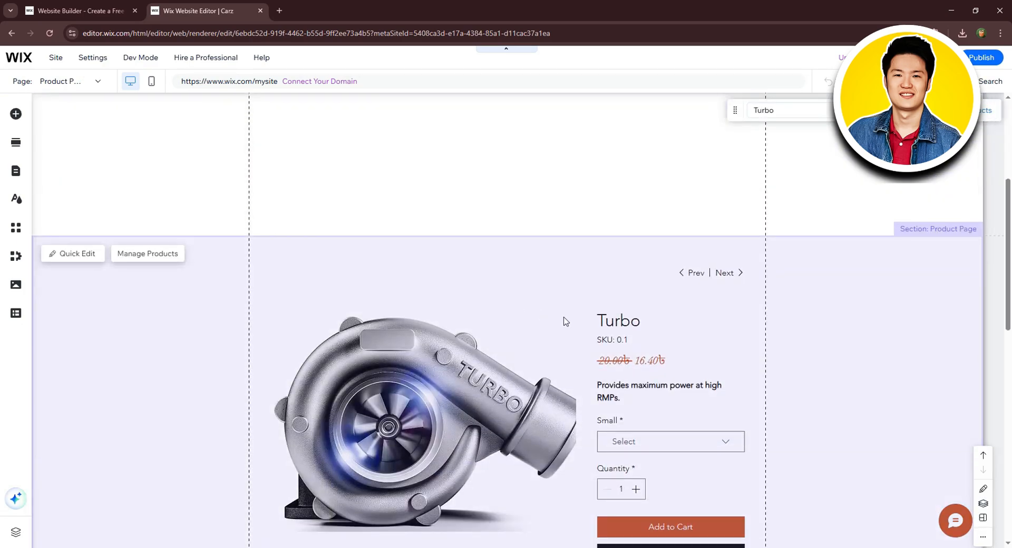
scroll(640, 194, up, 1)
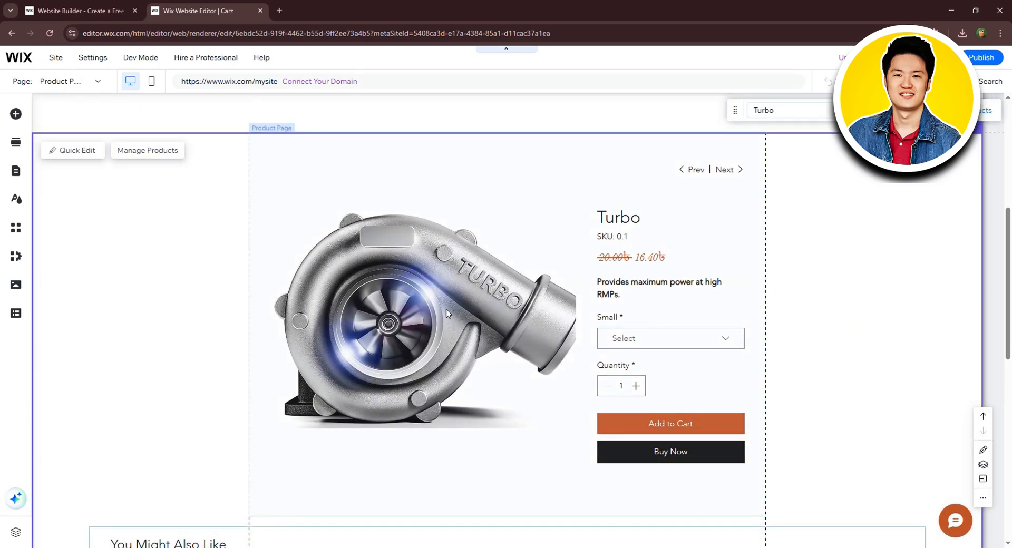
- Customize the product page by trying the Simple and Sleek layouts and applying the Classic layout
click(662, 346)
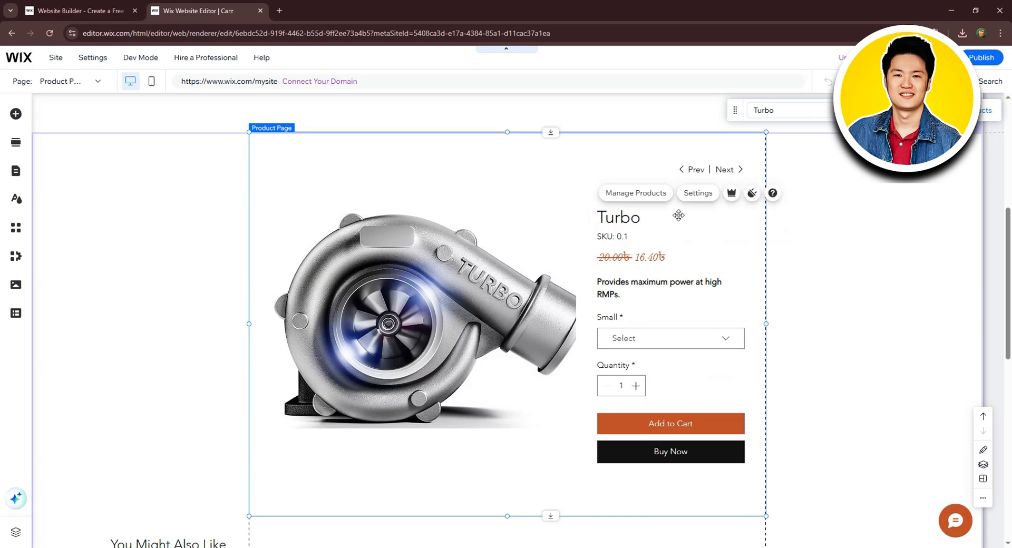
click(700, 195)
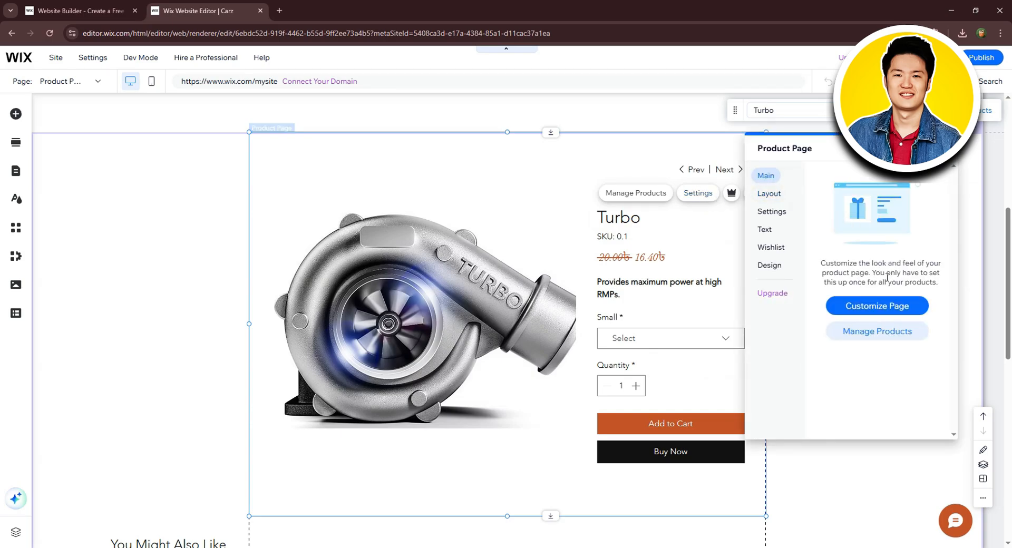
click(886, 314)
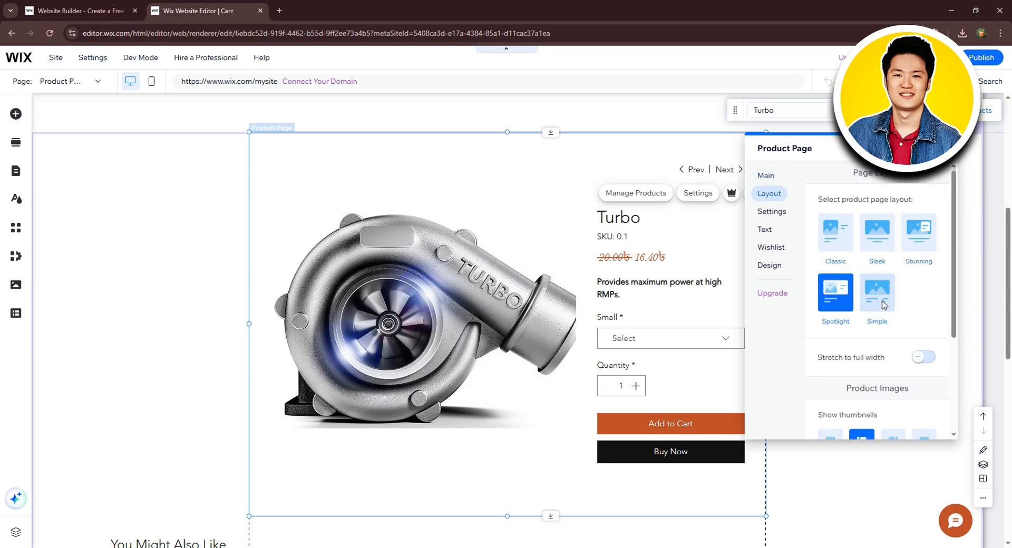
click(884, 306)
click(835, 236)
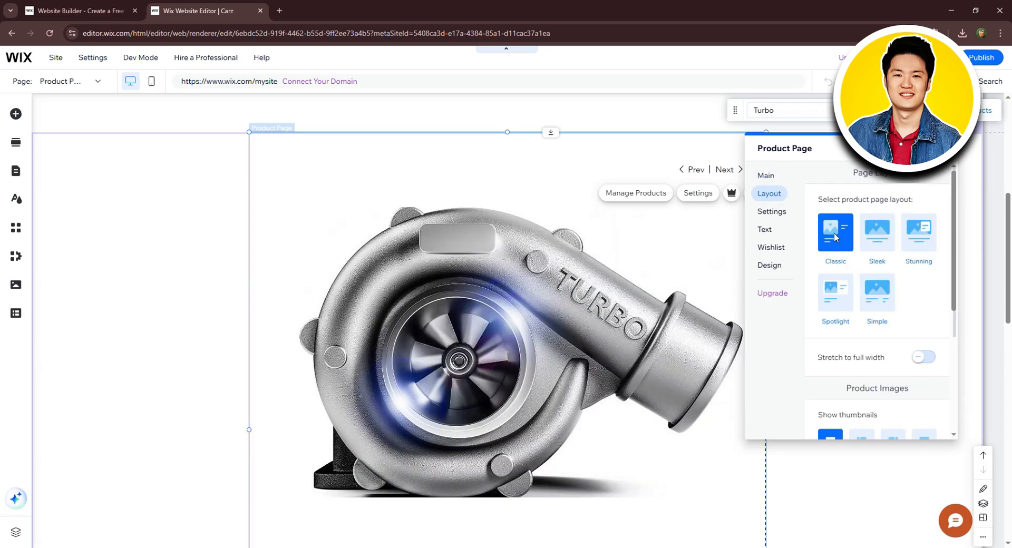
click(886, 238)
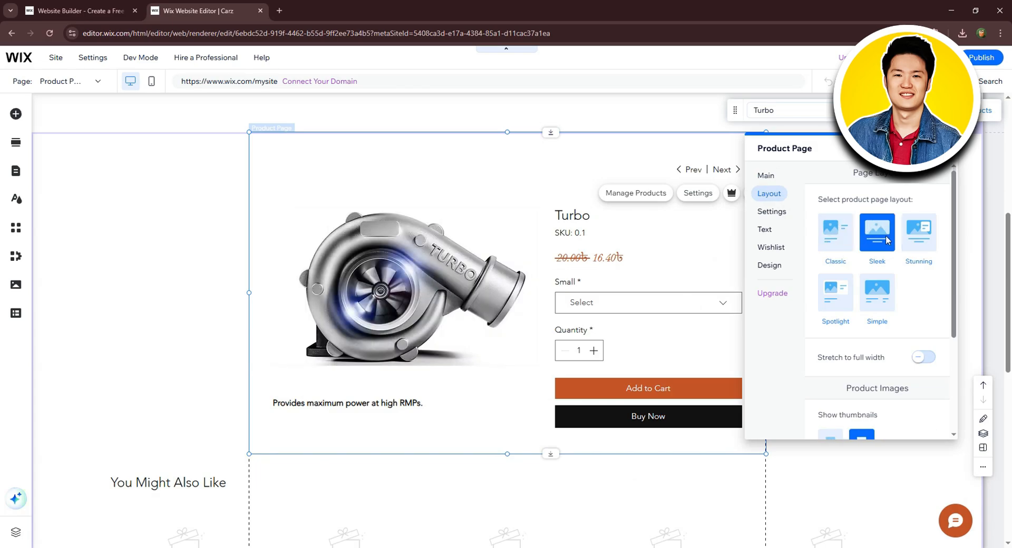
click(847, 240)
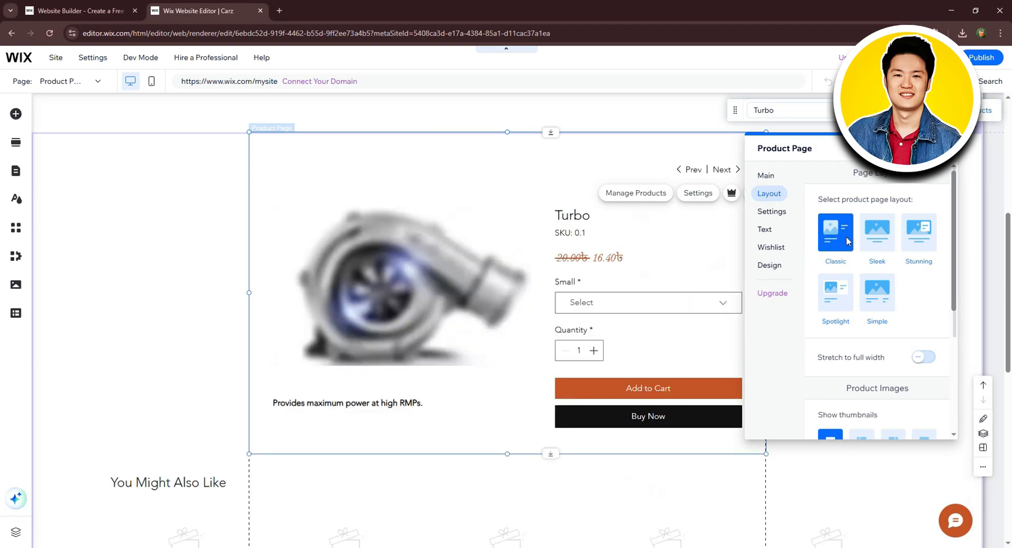
- Look through the product page's button text settings and add a Wishlist to the page
click(768, 178)
click(765, 228)
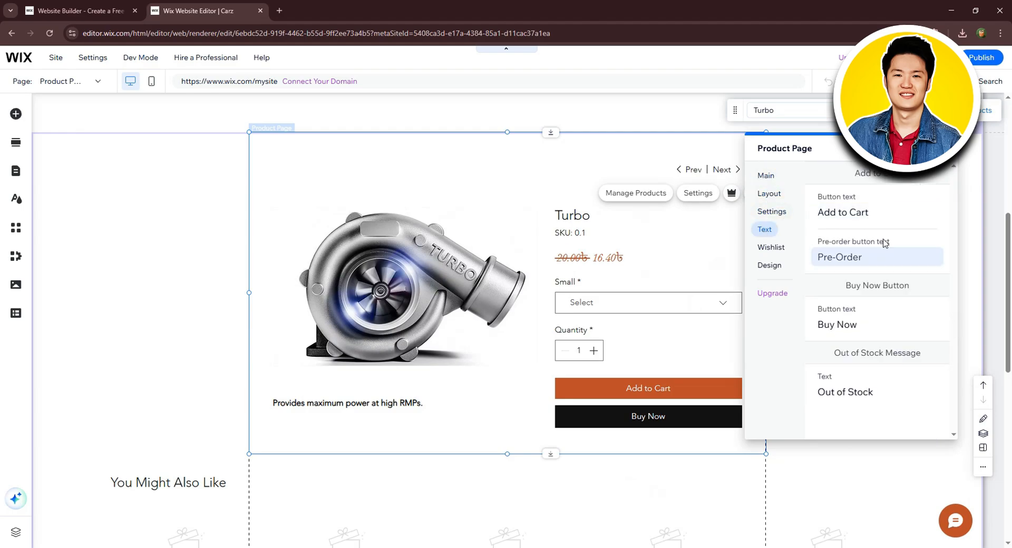
click(865, 329)
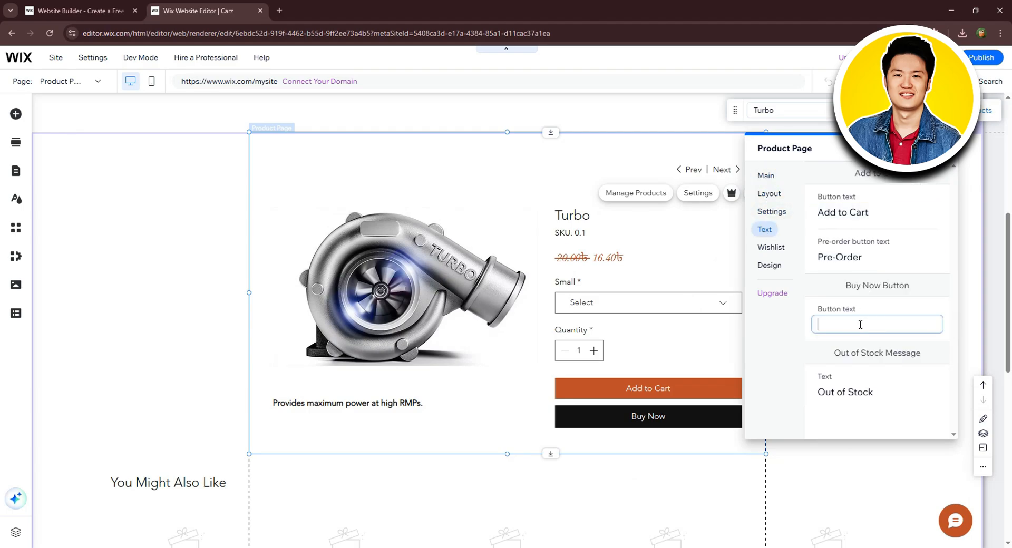
click(873, 213)
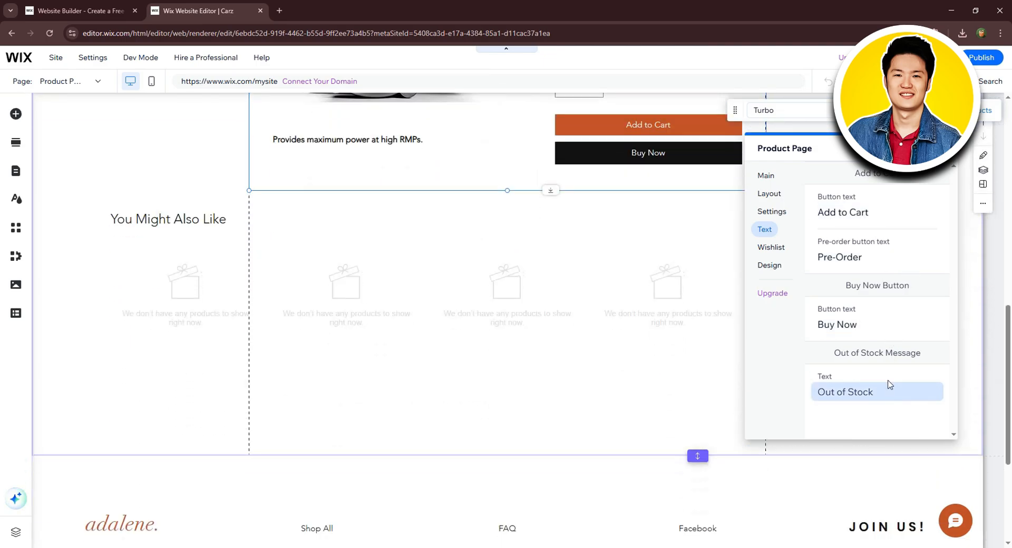
click(772, 252)
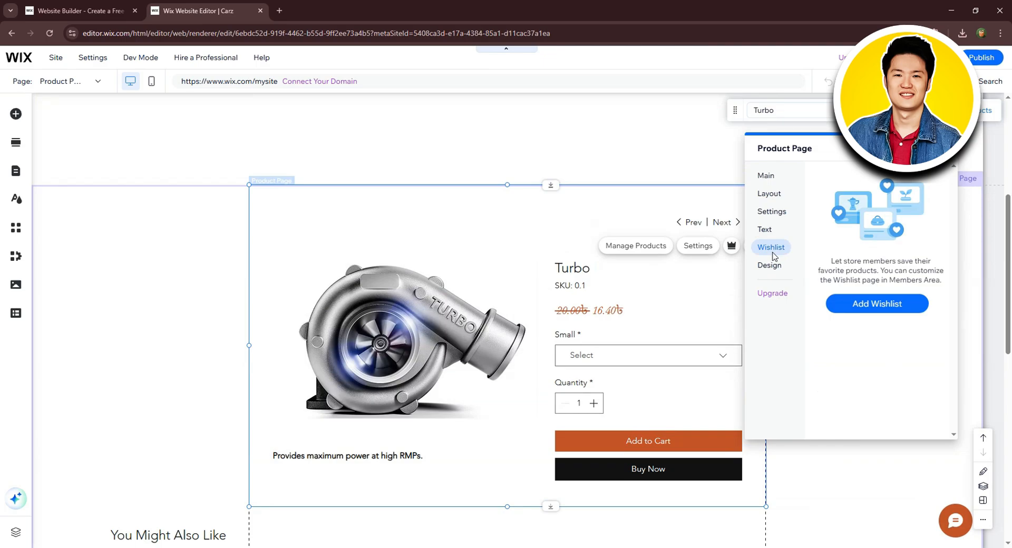
click(890, 301)
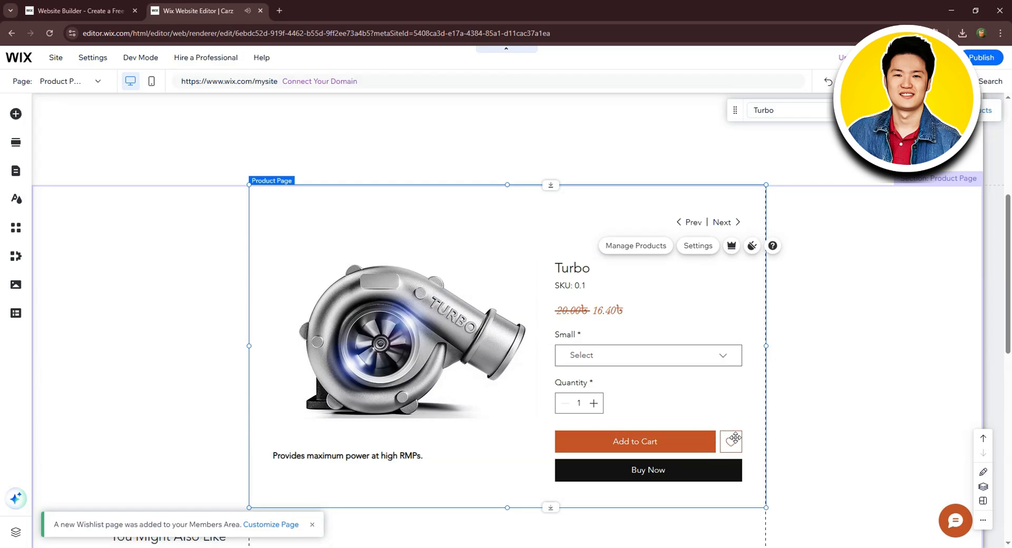
click(312, 525)
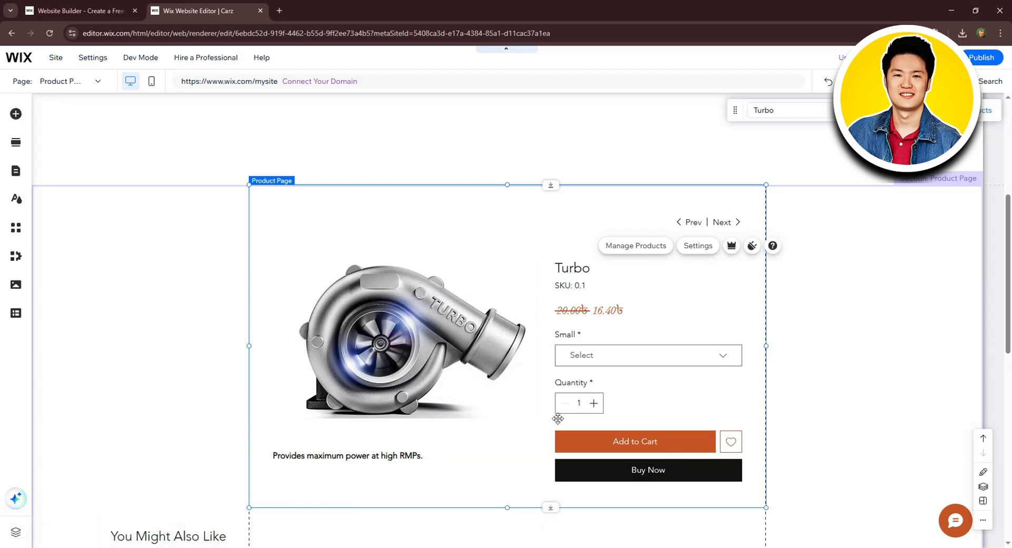
- Preview the site's product page and check the Turbo product's size options without selecting one
scroll(558, 418, down, 3)
scroll(621, 397, up, 4)
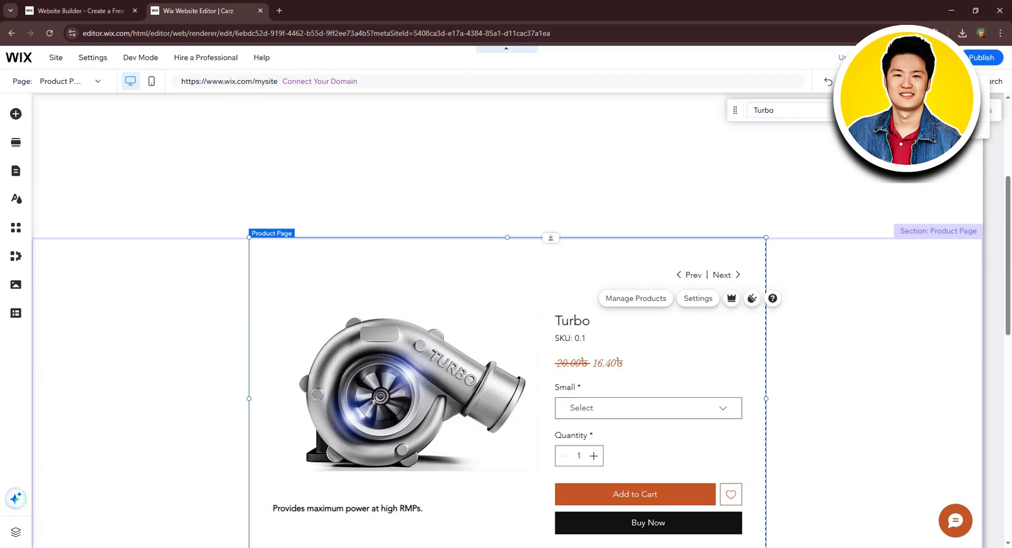
click(936, 58)
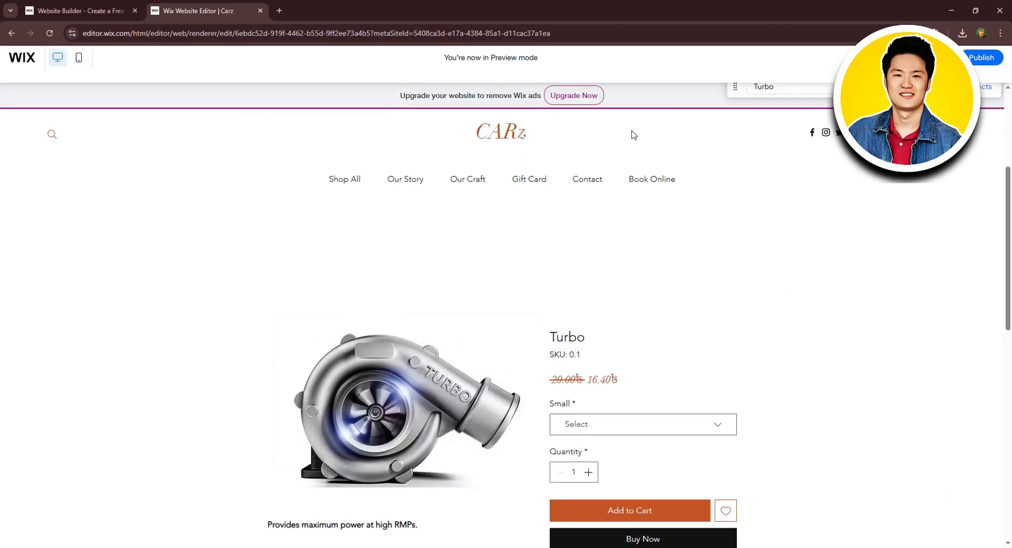
scroll(610, 219, down, 1)
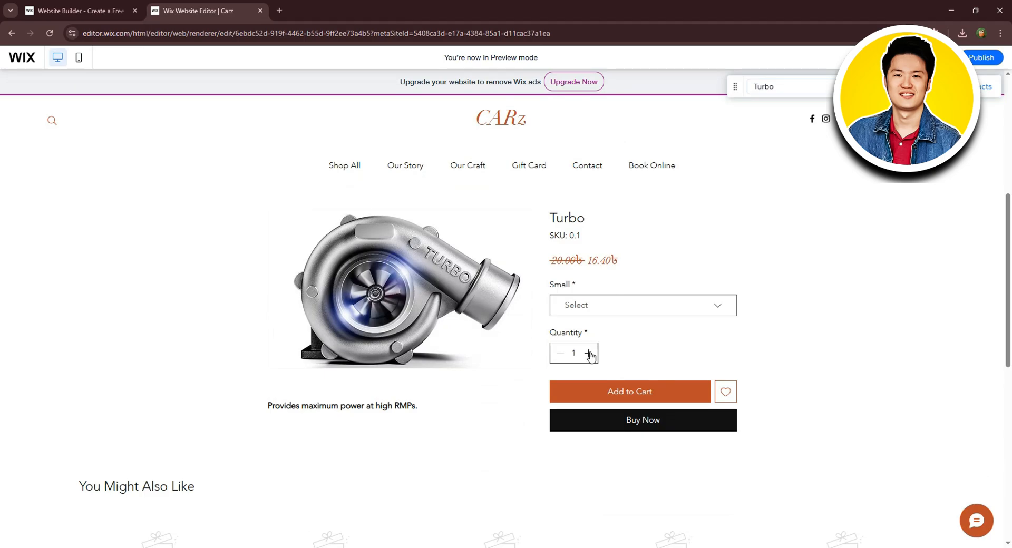
click(719, 306)
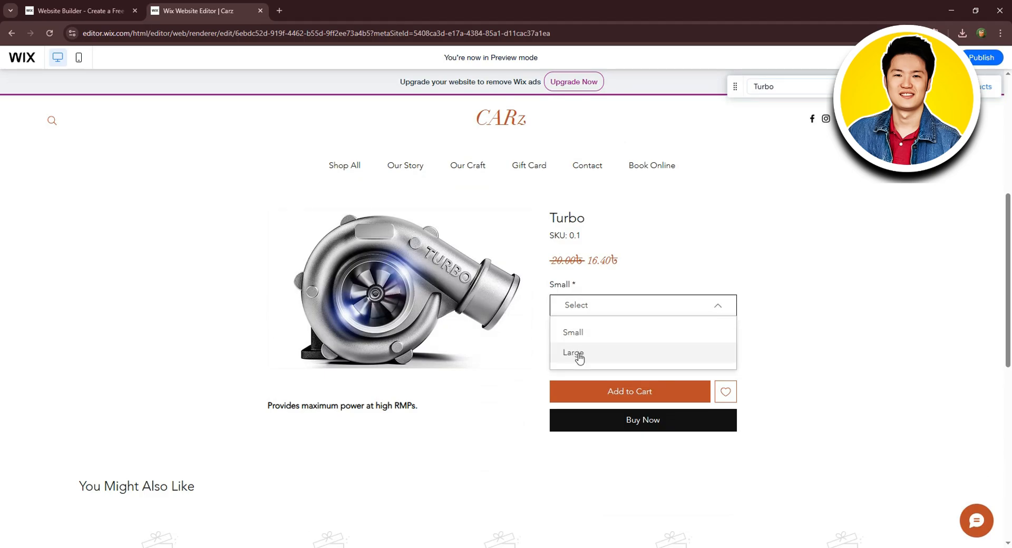
click(674, 255)
scroll(678, 253, up, 1)
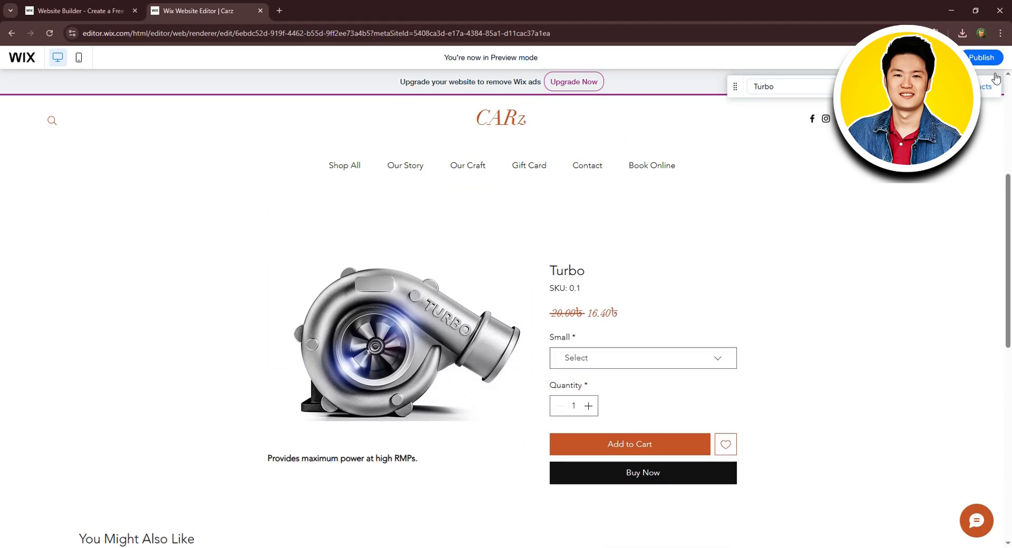
- Publish the store site and dismiss the publishing dialog
click(982, 59)
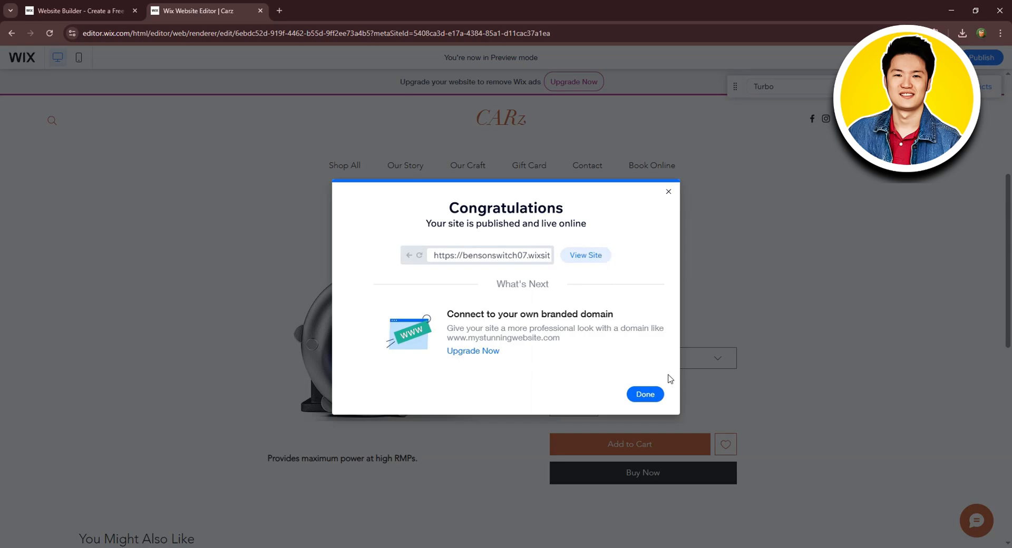
click(645, 394)
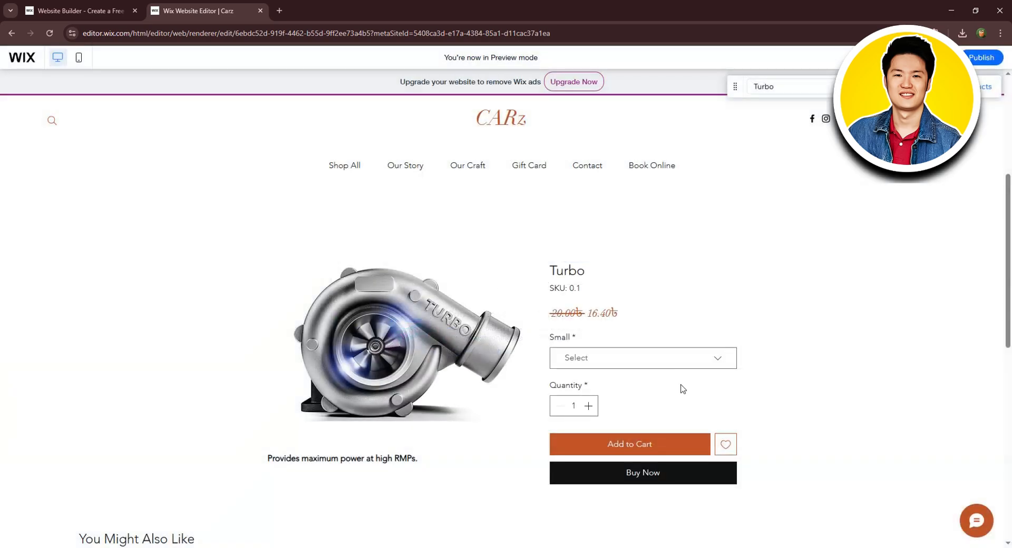